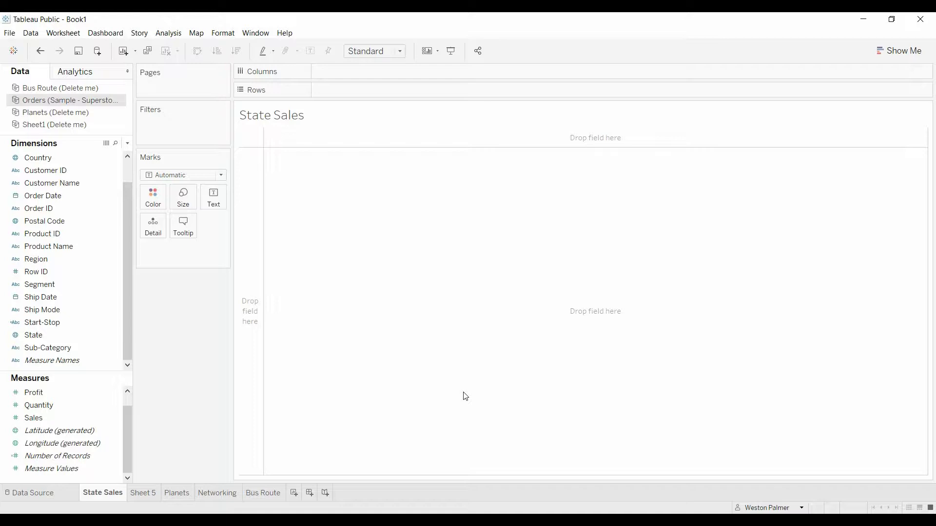
# Step: Start a Start-End calculated field with the condition IF MIN([Order ID])={FIXED [State]:MIN([Order ID])} THEN
pyautogui.click(128, 143)
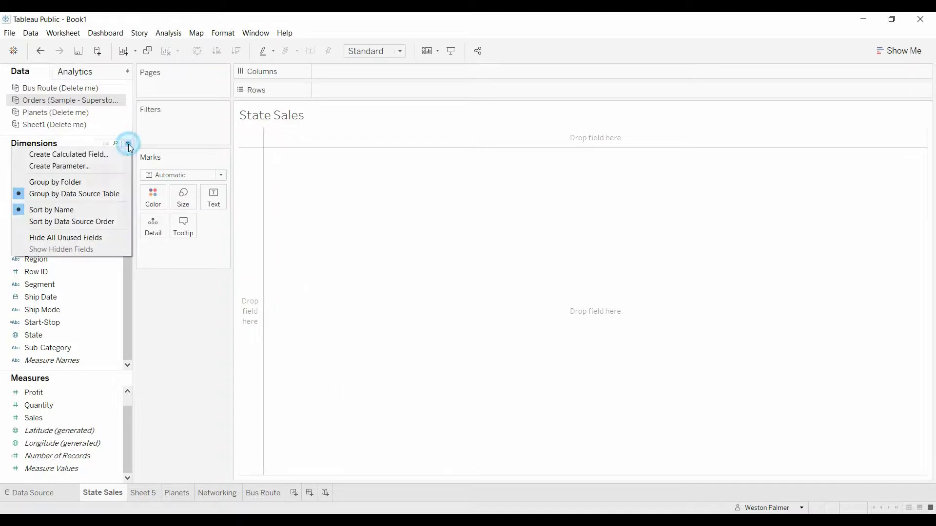
pyautogui.click(110, 157)
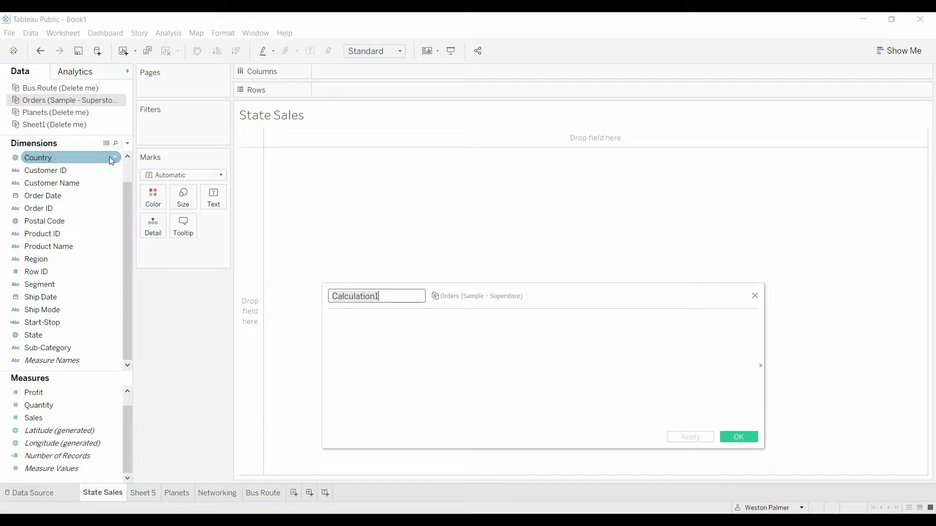
pyautogui.write('Start-End')
pyautogui.click(482, 368)
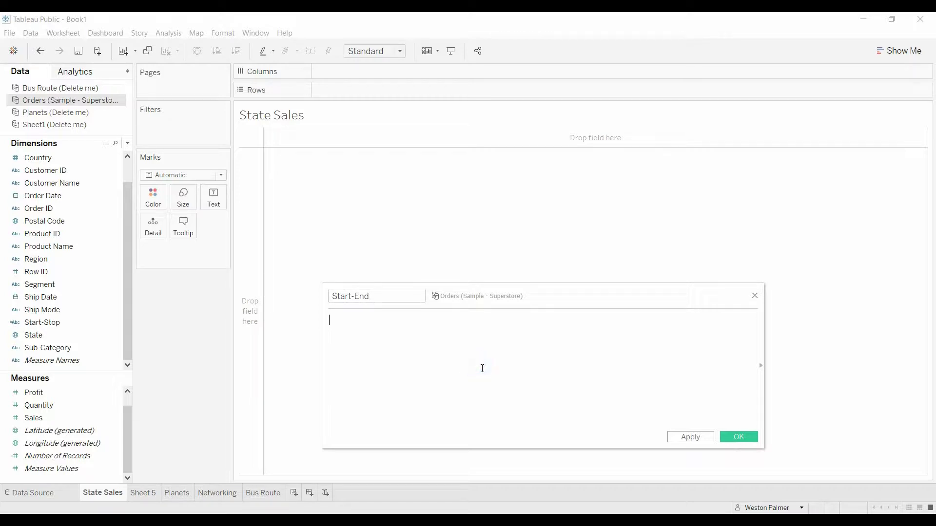
pyautogui.write('if order')
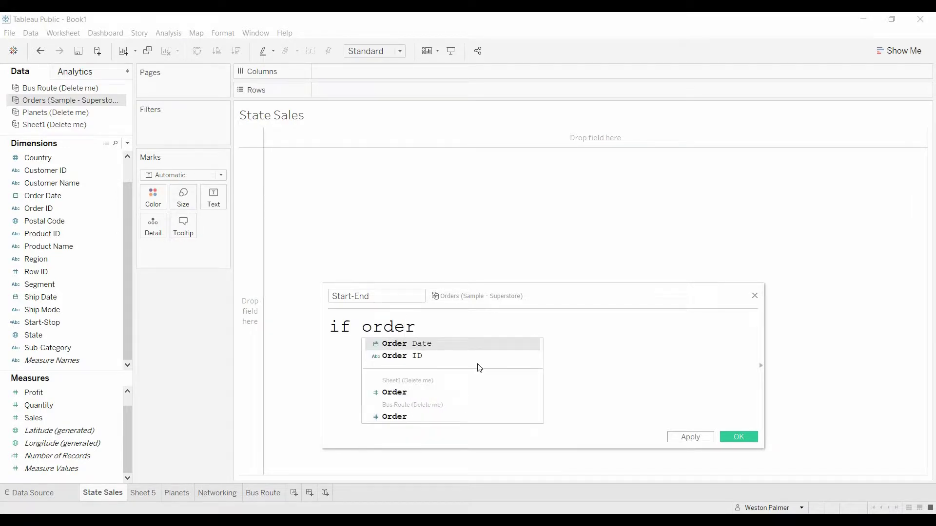
pyautogui.press('Down')
pyautogui.press('Return')
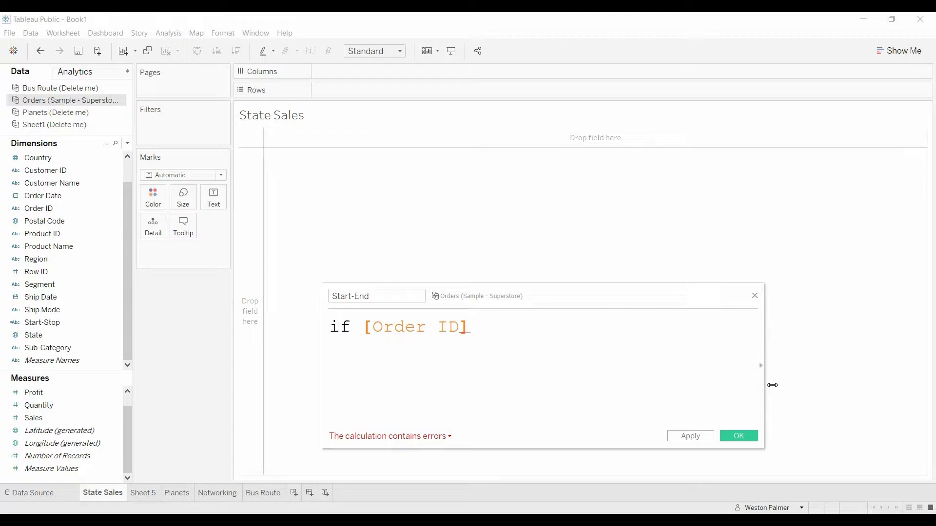
pyautogui.moveTo(764, 382); pyautogui.dragTo(928, 390)
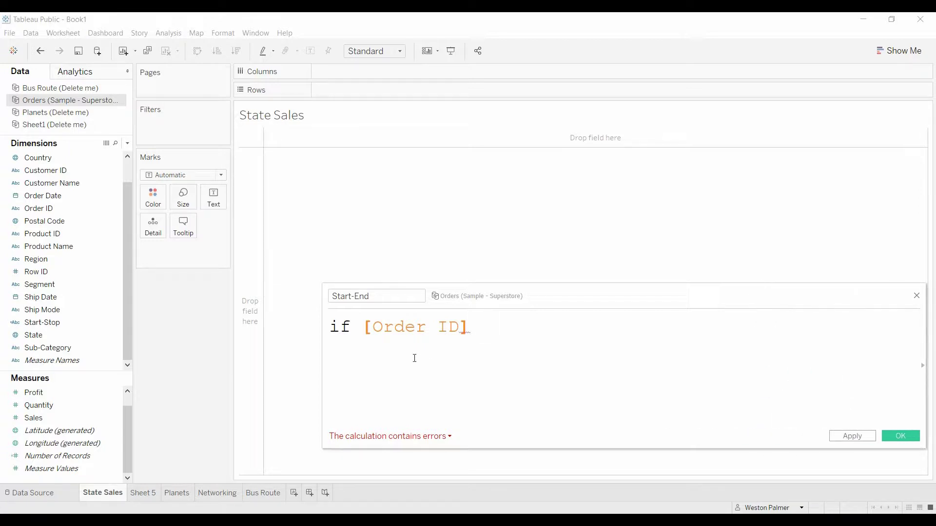
pyautogui.click(487, 328)
pyautogui.write('={')
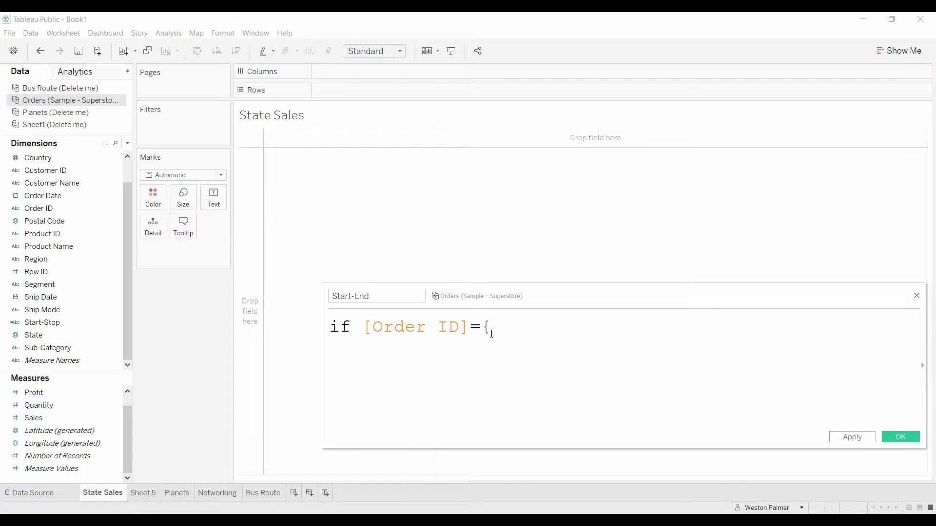
pyautogui.write('FIXED state')
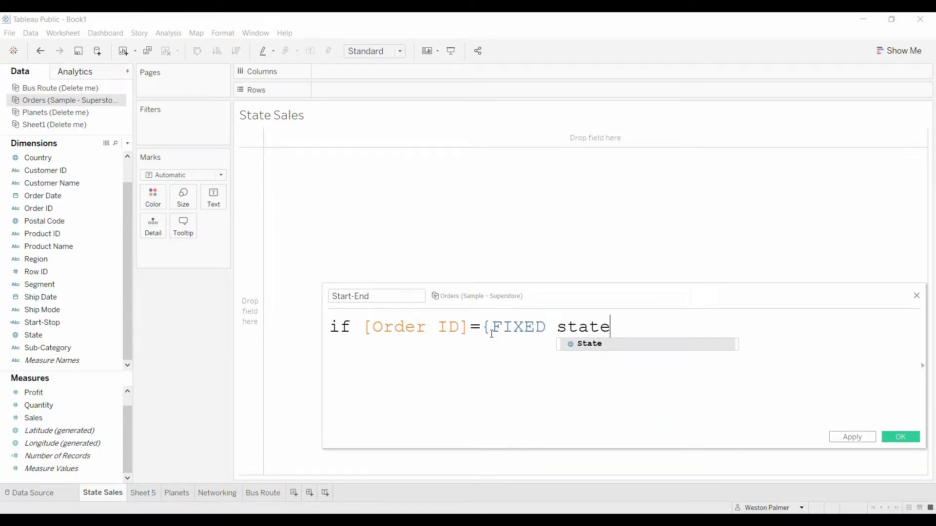
pyautogui.press('Return')
pyautogui.write(':M')
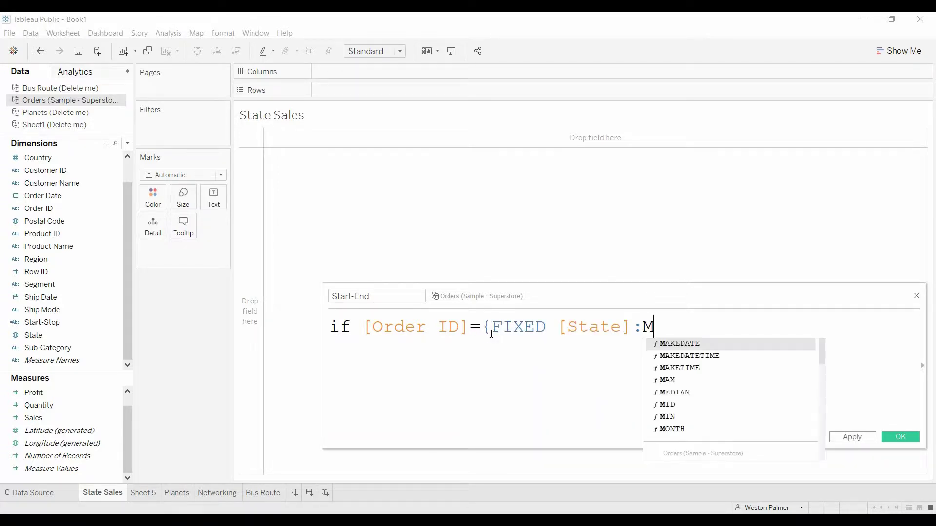
pyautogui.write('in(')
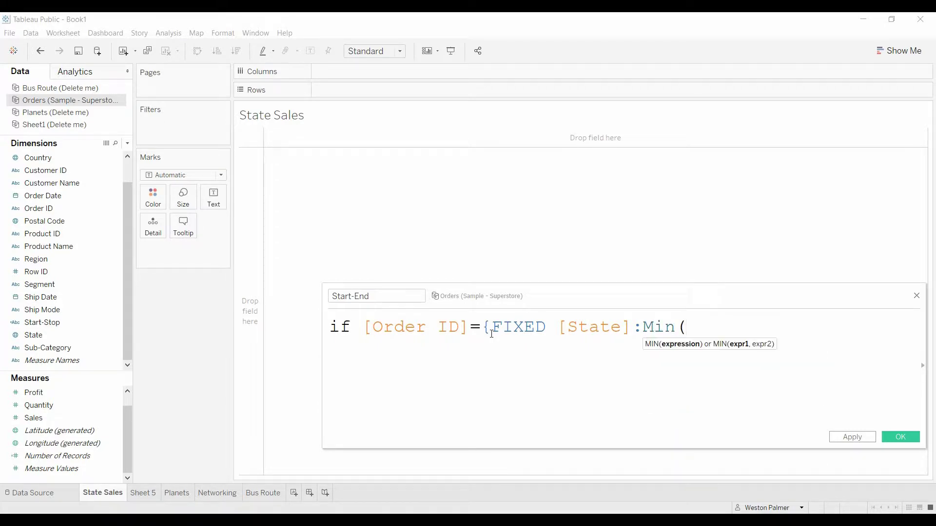
pyautogui.write('order')
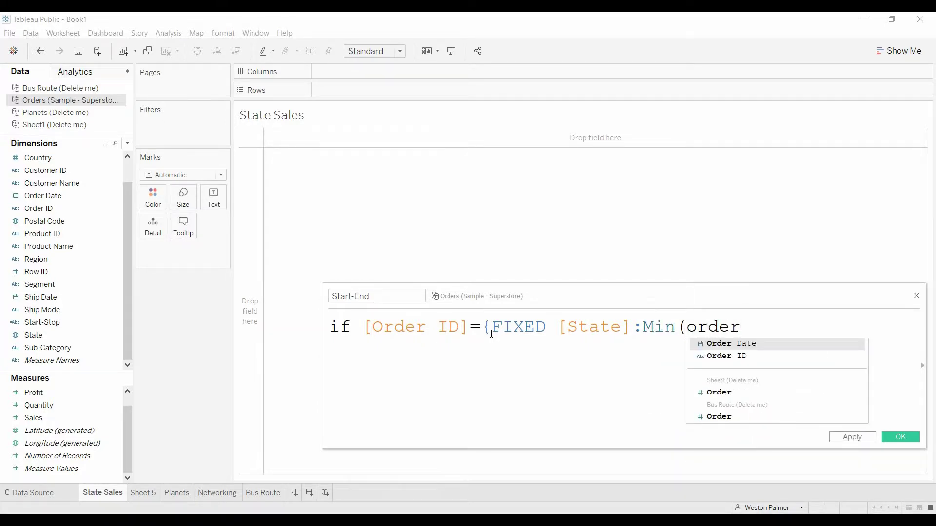
pyautogui.press('Down')
pyautogui.press('Return')
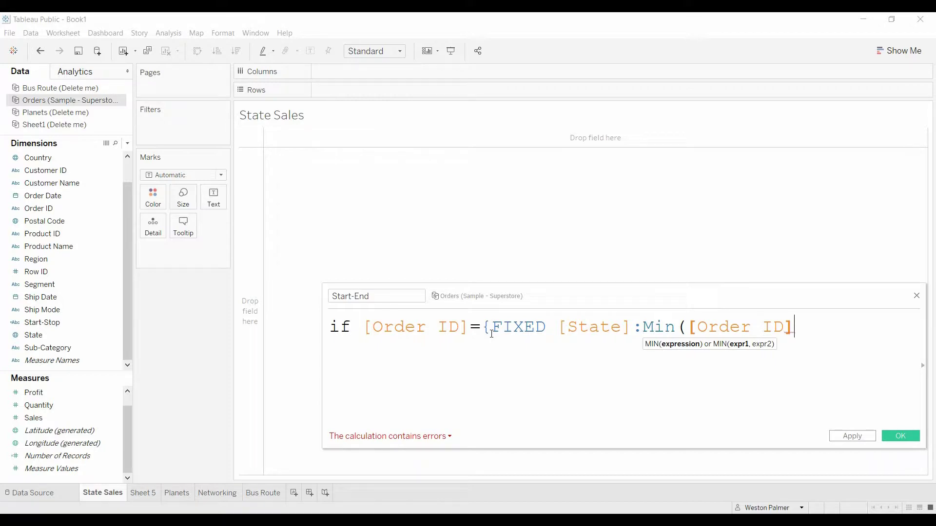
pyautogui.write(')')
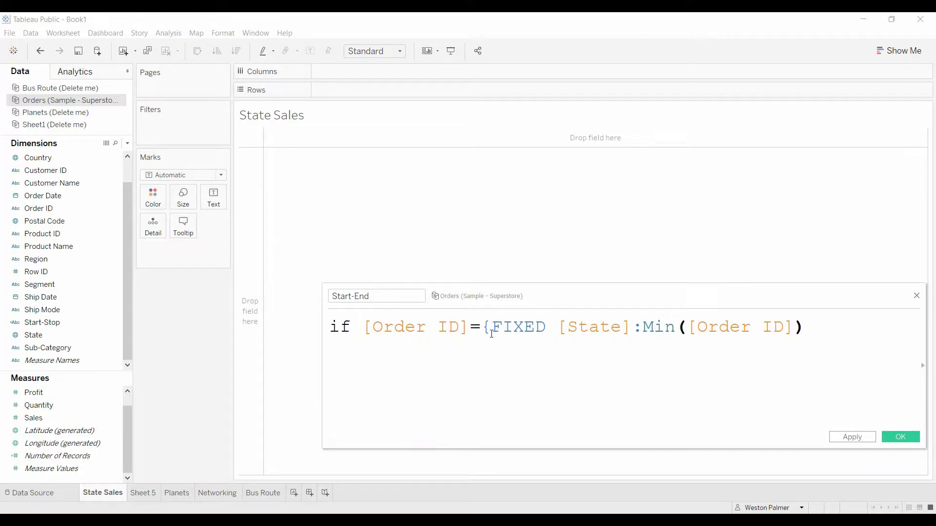
pyautogui.write('} then')
pyautogui.press('Return')
pyautogui.press('Tab')
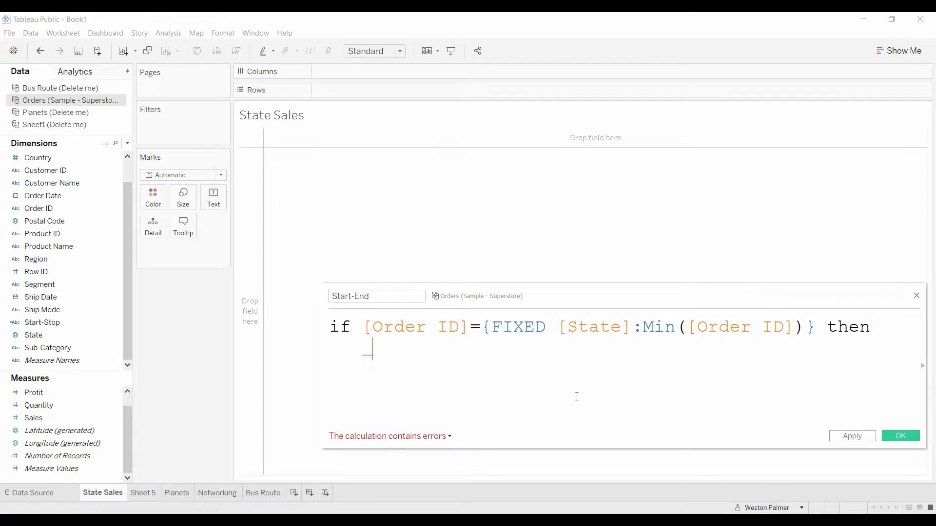
# Step: Finish the Start-End formula with "Start", ELSE "End", END and save it
pyautogui.write('Star')
pyautogui.press('BackSpace')
pyautogui.press('BackSpace')
pyautogui.press('BackSpace')
pyautogui.press('BackSpace')
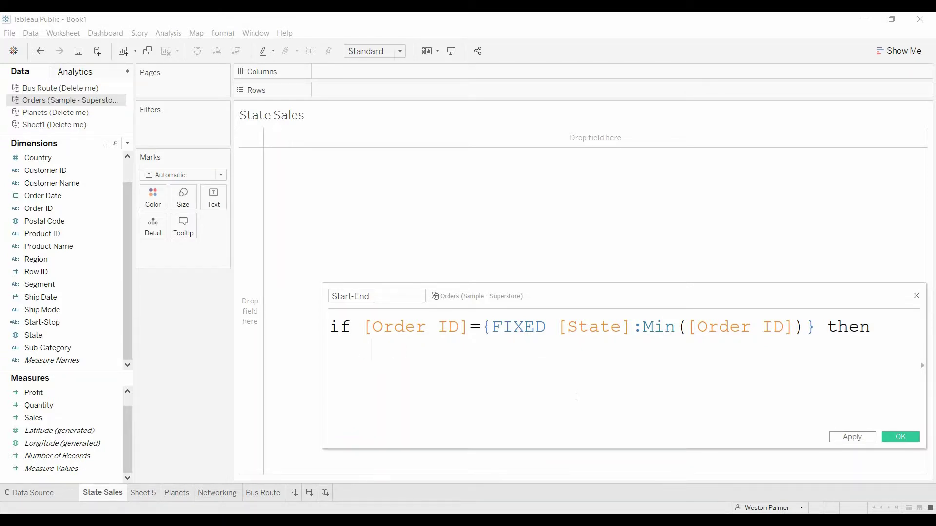
pyautogui.write('"Start"')
pyautogui.press('Return')
pyautogui.write('ELSE')
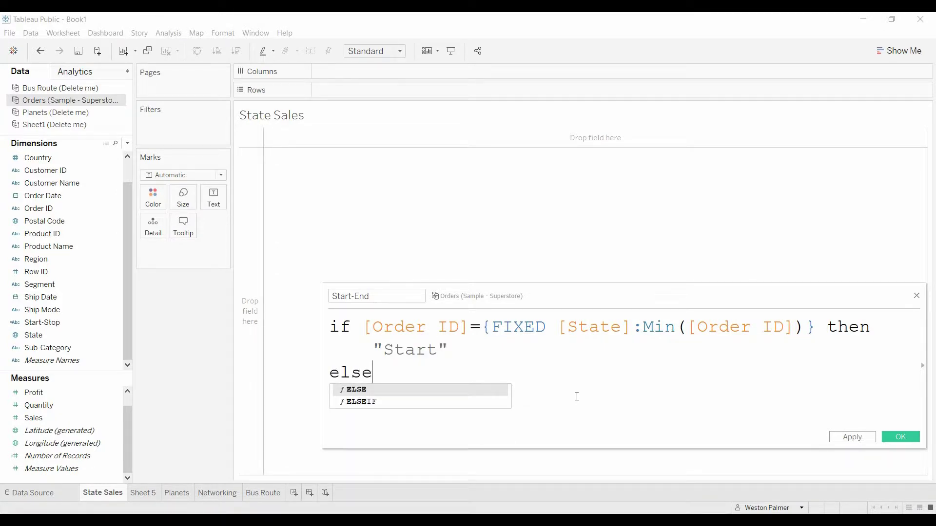
pyautogui.press('Return')
pyautogui.press('Tab')
pyautogui.write('"End"')
pyautogui.press('Return')
pyautogui.write('end')
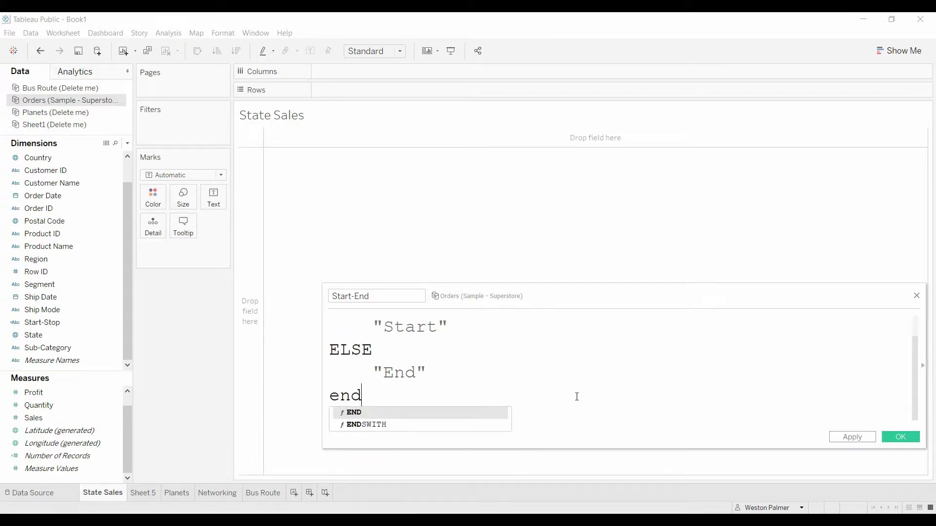
pyautogui.press('Return')
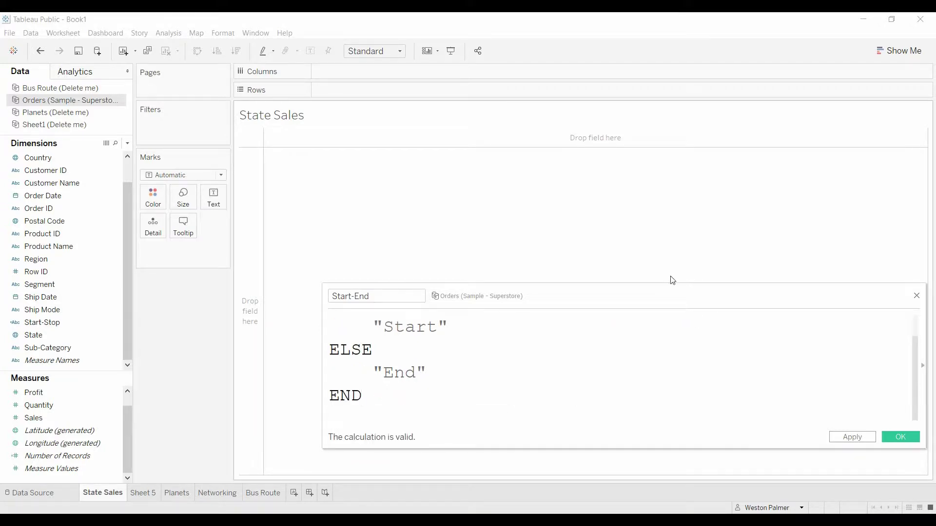
pyautogui.moveTo(668, 281); pyautogui.dragTo(674, 215)
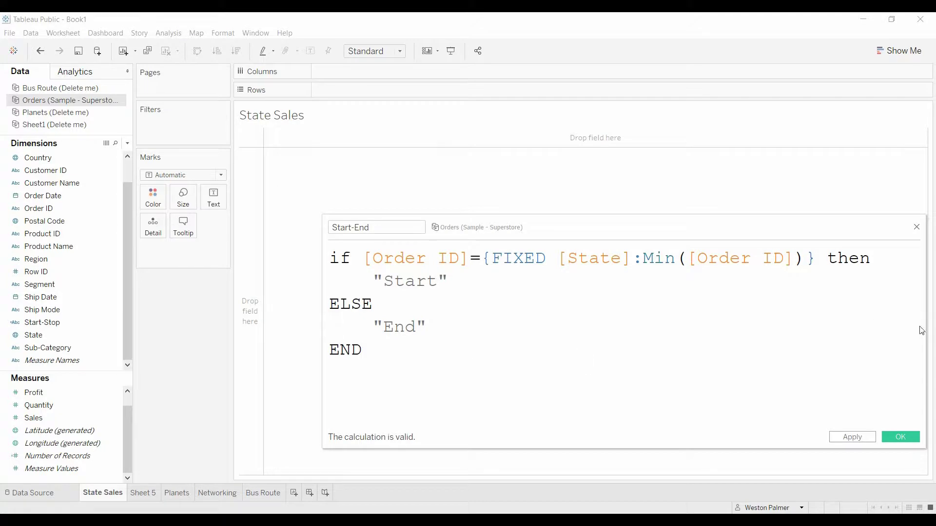
pyautogui.click(912, 439)
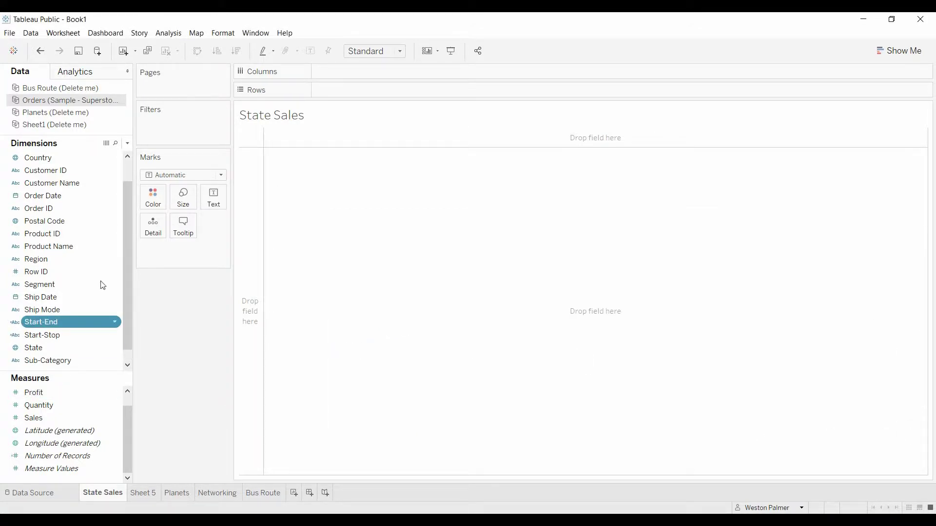
# Step: Create a calculated field named State Index with the formula INDEX()
pyautogui.click(128, 143)
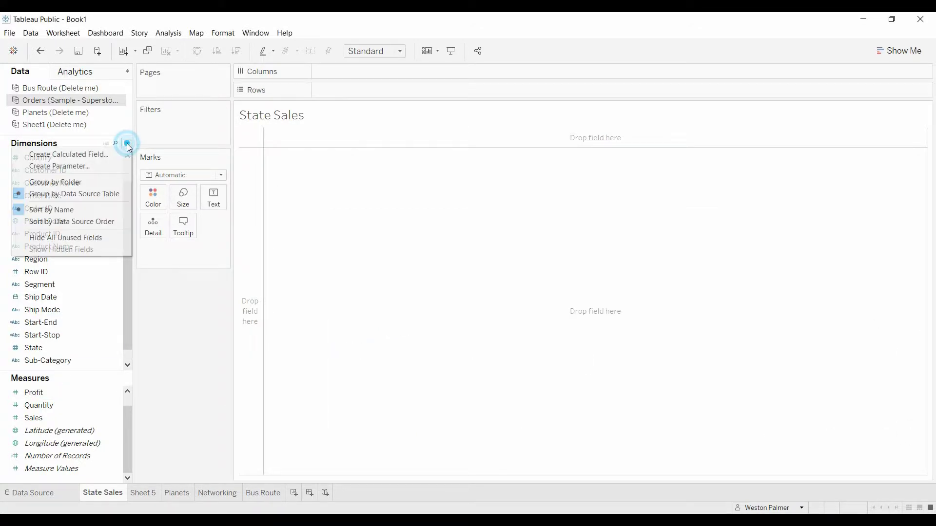
pyautogui.click(100, 154)
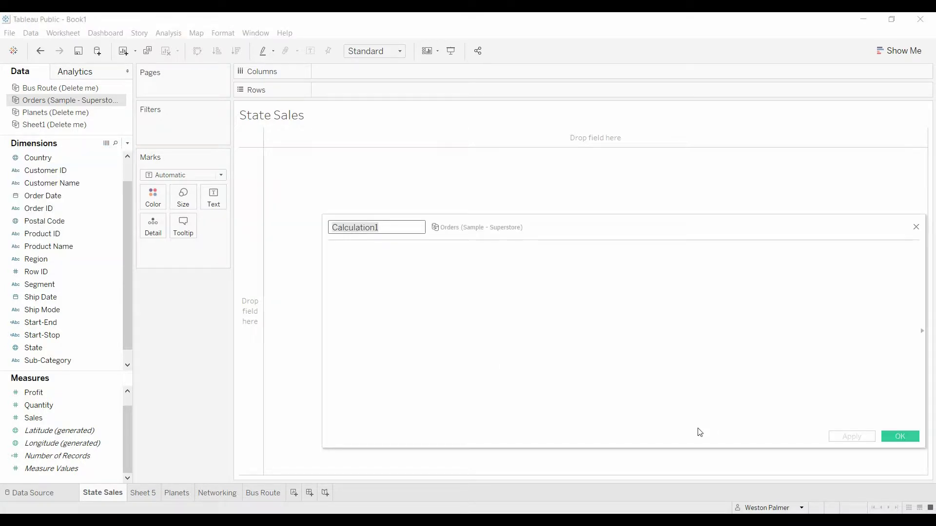
pyautogui.write('St')
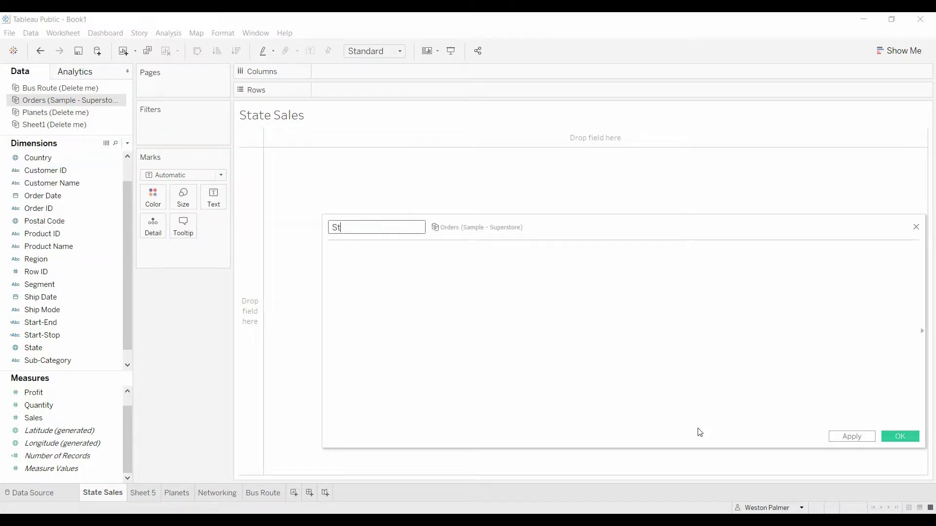
pyautogui.write('ate N')
pyautogui.press('BackSpace')
pyautogui.write('Index')
pyautogui.press('Tab')
pyautogui.write('Ind')
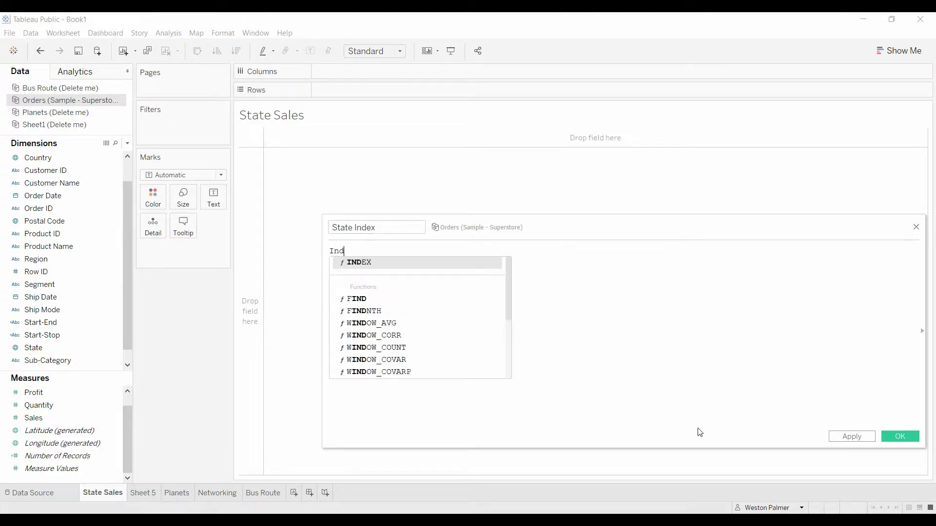
pyautogui.press('Return')
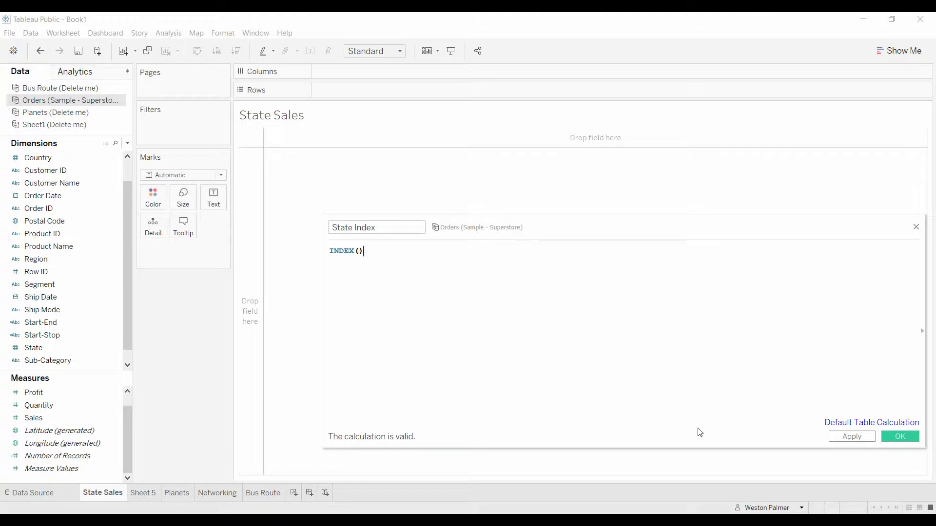
# Step: Set State Index's default table calculation to compute using State and save it
pyautogui.click(888, 425)
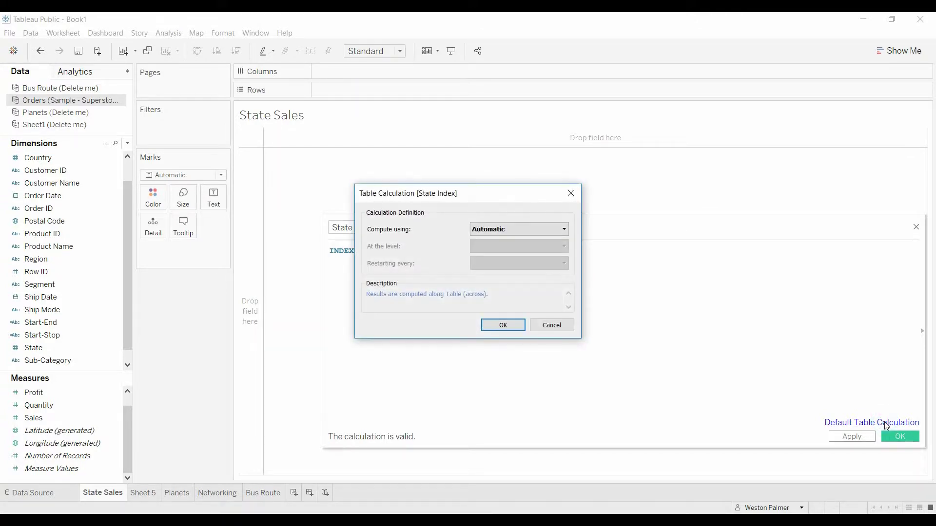
pyautogui.click(567, 230)
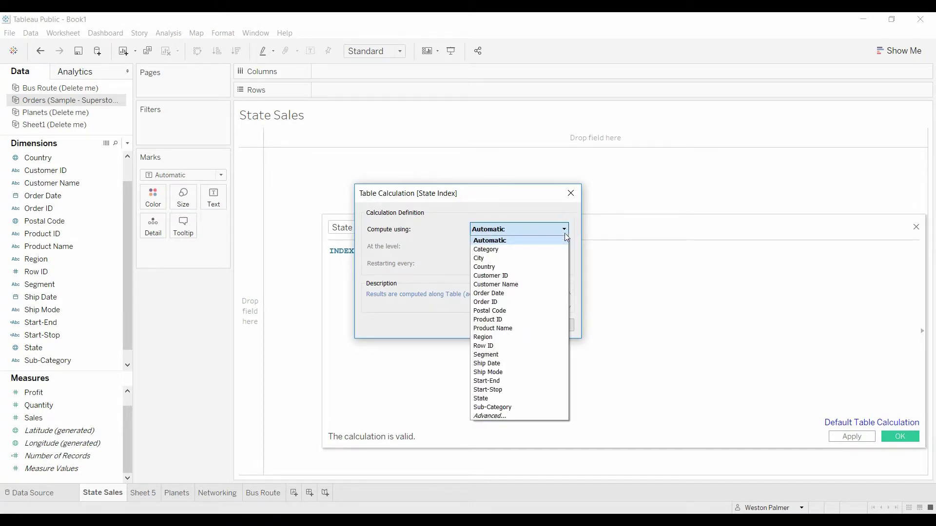
pyautogui.click(512, 398)
pyautogui.click(502, 323)
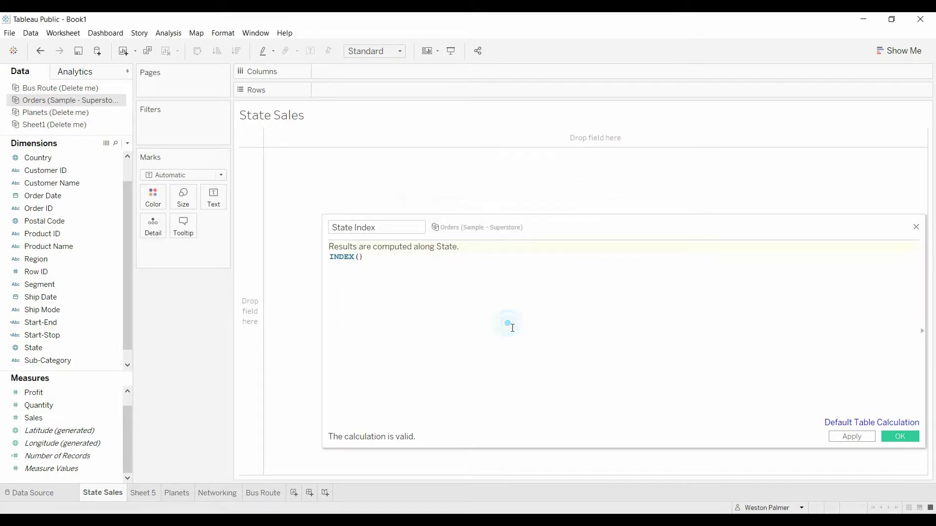
pyautogui.click(903, 437)
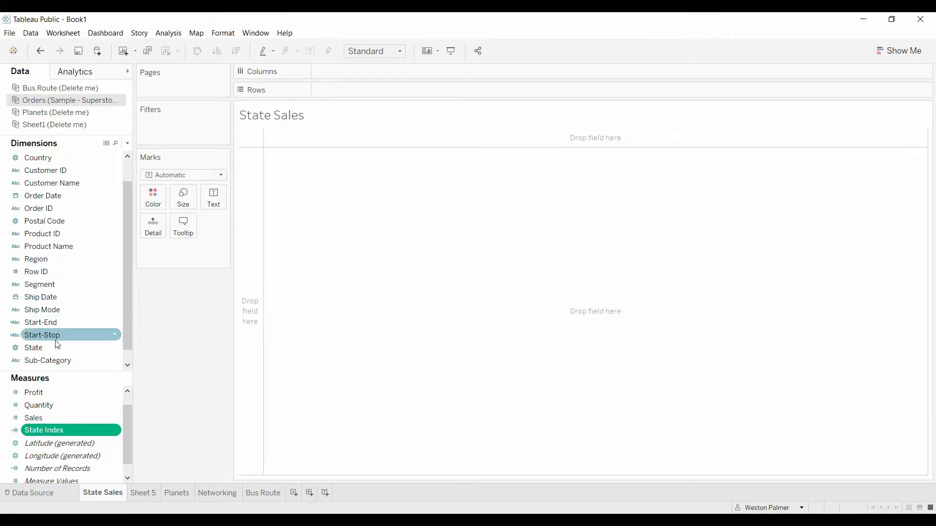
# Step: Place State and Start-Stop on Rows to list each state's Start and End rows
pyautogui.moveTo(57, 347); pyautogui.dragTo(252, 252)
pyautogui.moveTo(58, 339); pyautogui.dragTo(443, 104)
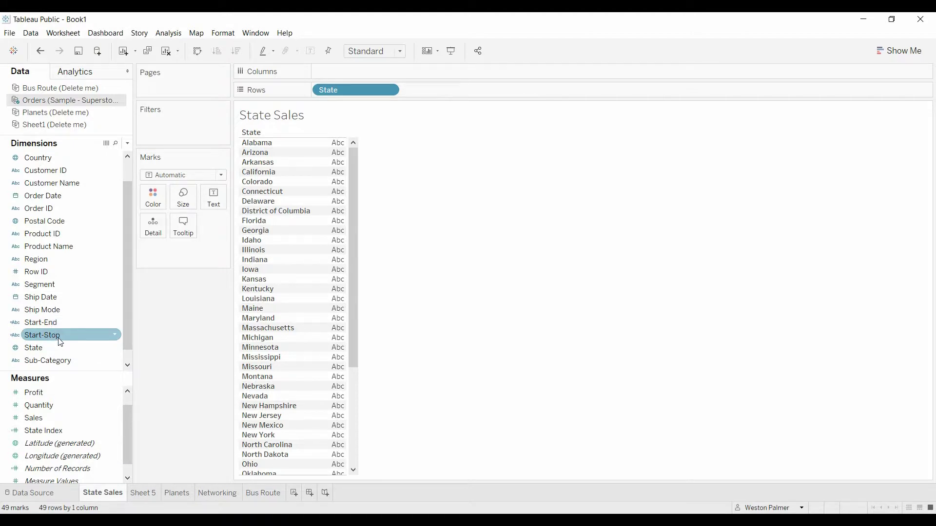
pyautogui.moveTo(58, 338); pyautogui.dragTo(446, 95)
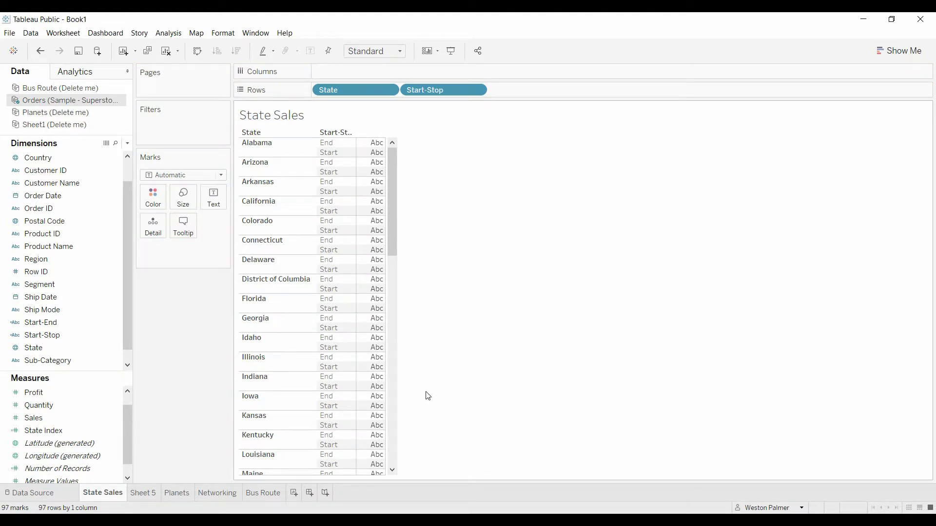
# Step: Show State Index as the table's text labels, undoing its placement on Rows
pyautogui.click(67, 426)
pyautogui.moveTo(68, 425); pyautogui.dragTo(544, 87)
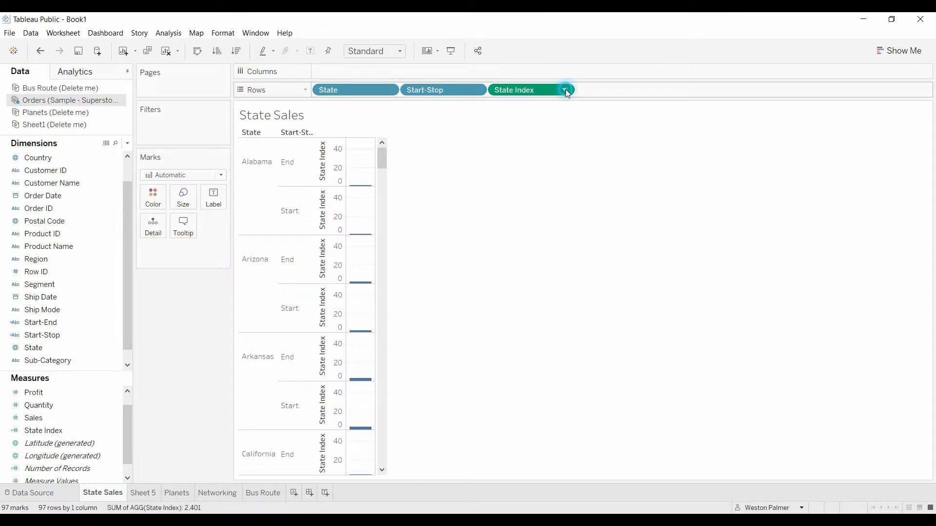
pyautogui.click(564, 91)
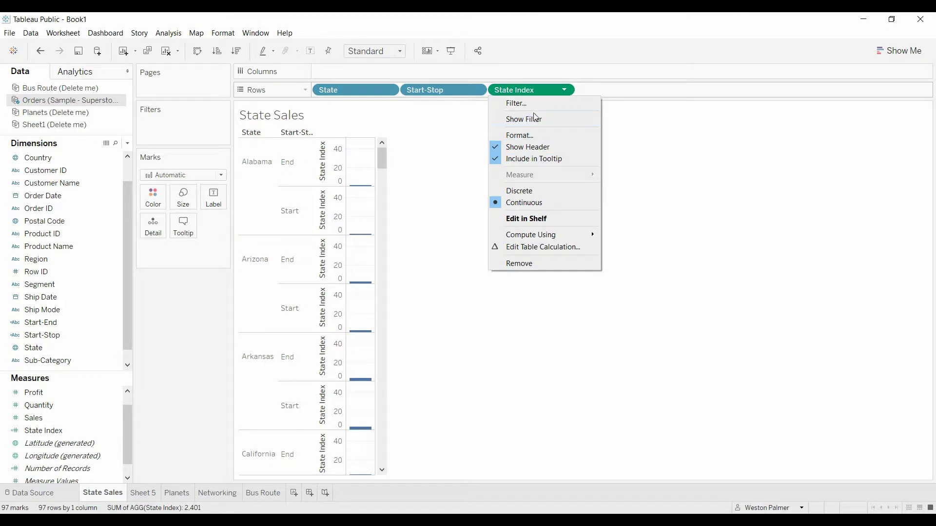
pyautogui.click(38, 53)
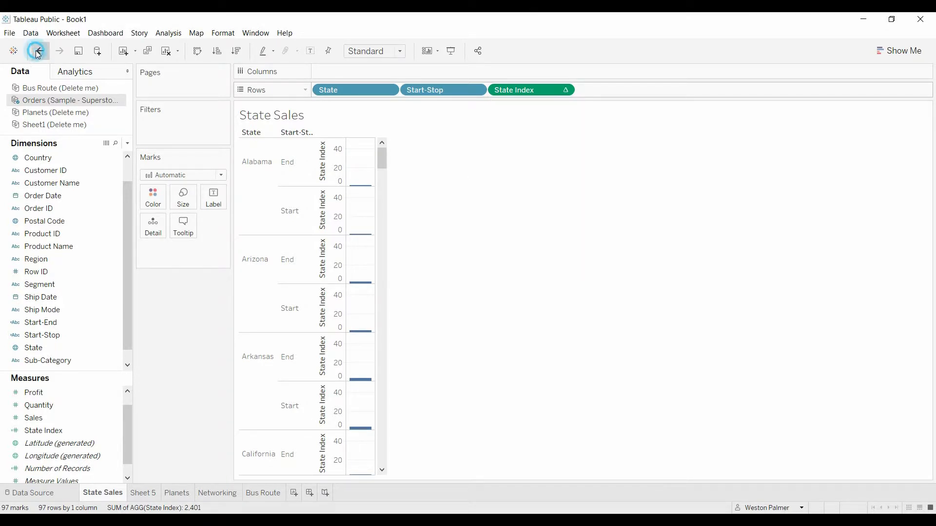
pyautogui.click(49, 431)
pyautogui.moveTo(49, 431); pyautogui.dragTo(371, 223)
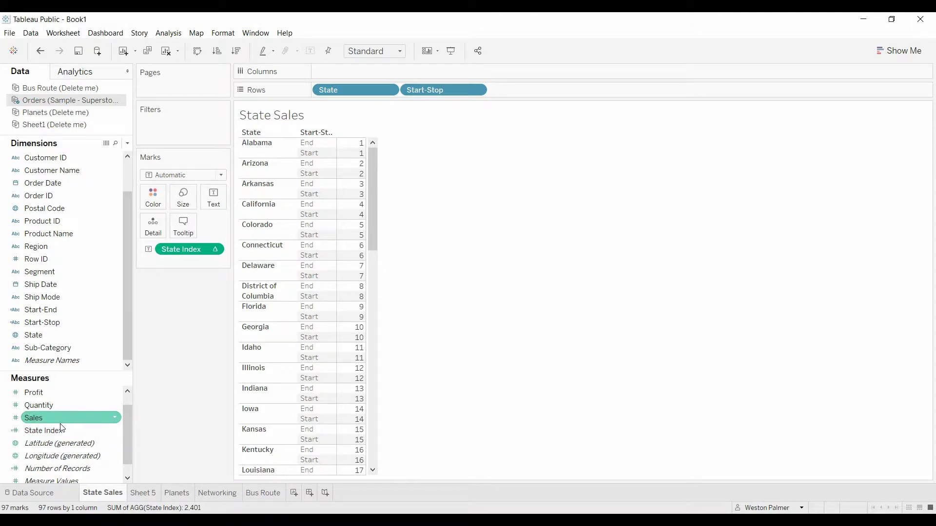
# Step: Create a calculated field X beginning IF [Start-Stop]="Start" THEN 0 ELSE
pyautogui.click(126, 143)
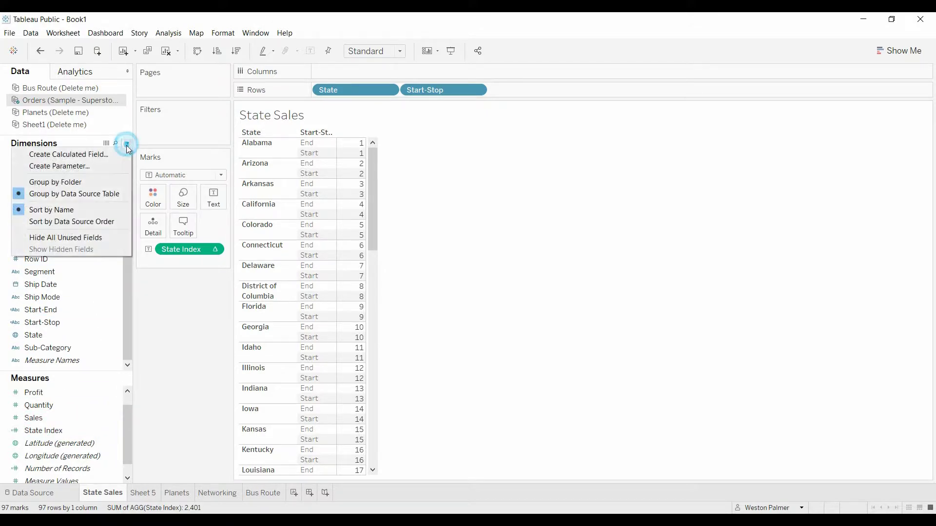
pyautogui.click(81, 155)
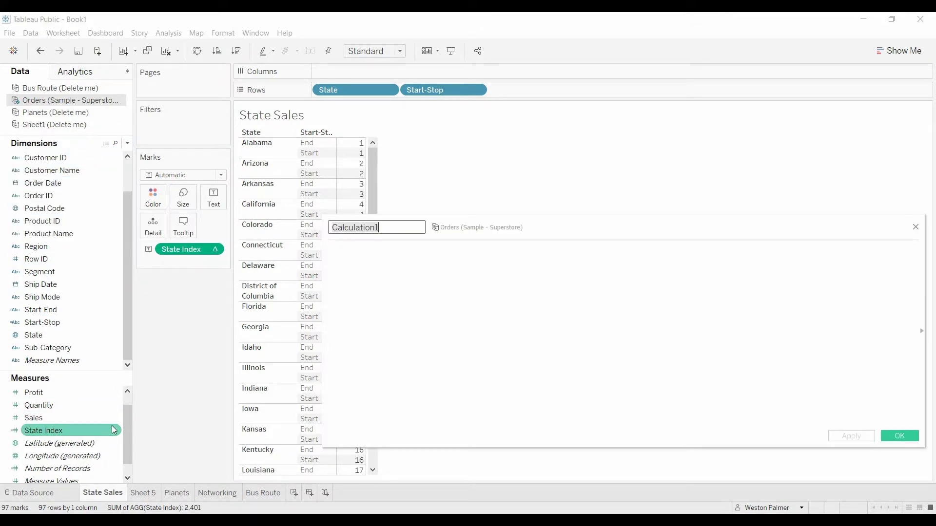
pyautogui.write('X')
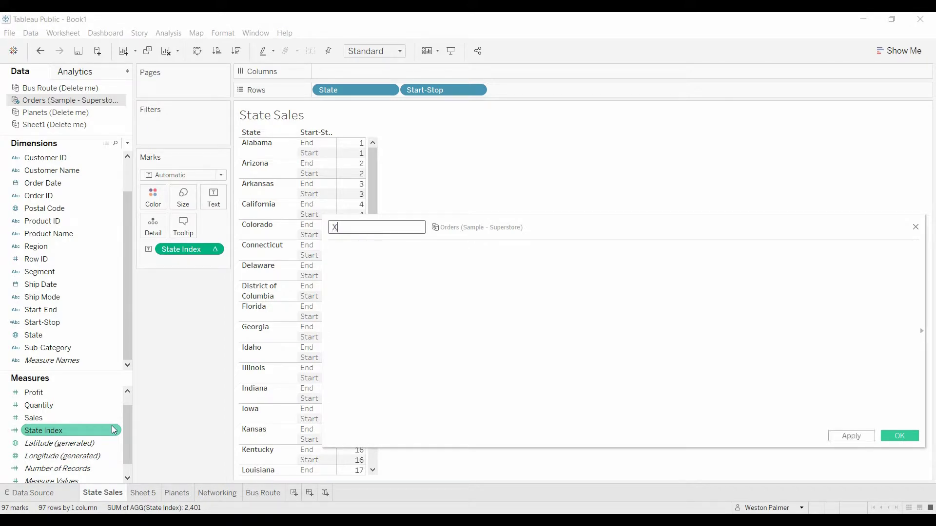
pyautogui.click(431, 251)
pyautogui.write('if ')
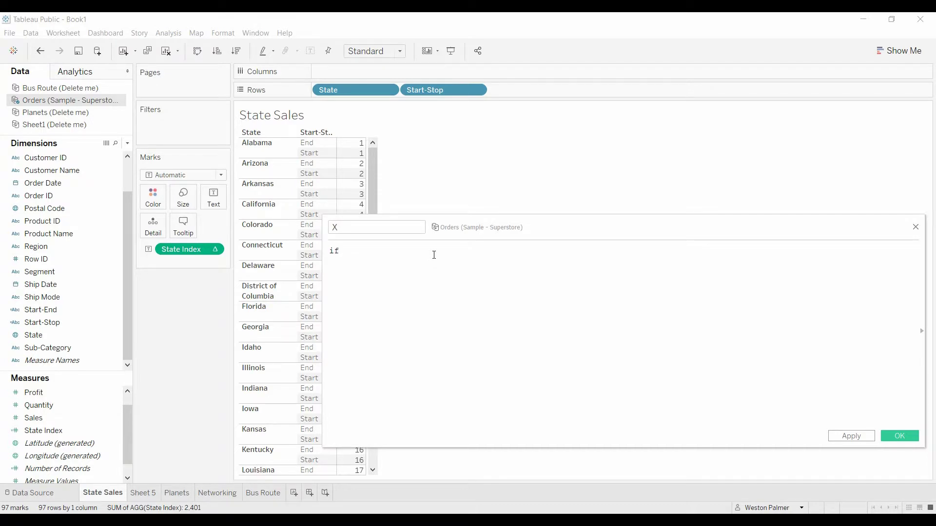
pyautogui.write('stat')
pyautogui.press('BackSpace')
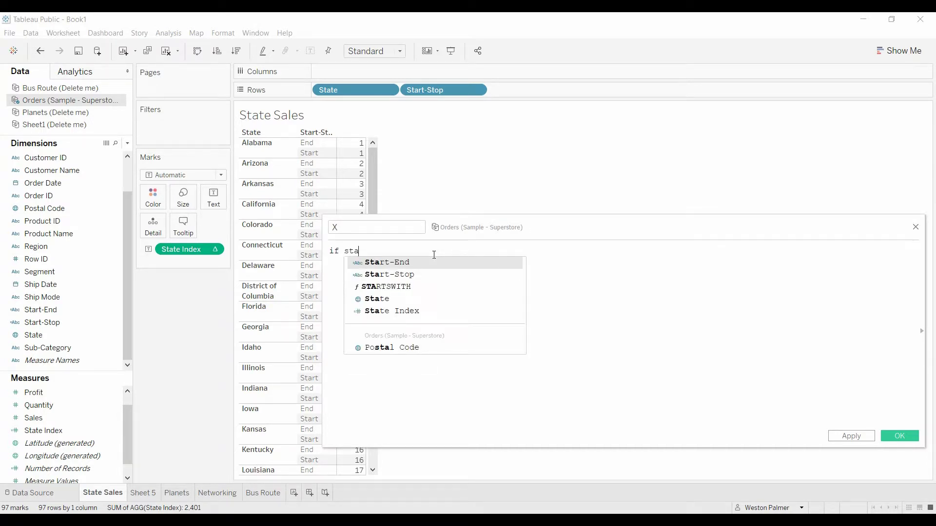
pyautogui.press('Down')
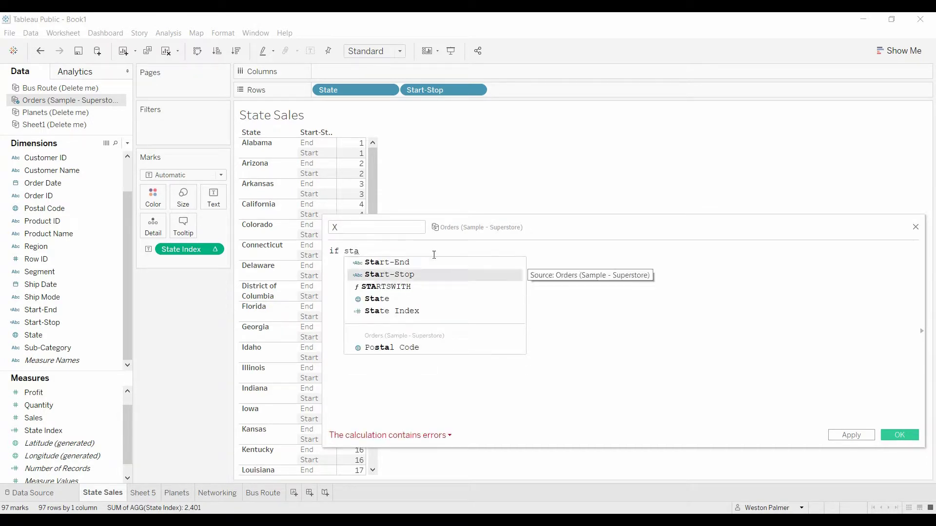
pyautogui.press('Return')
pyautogui.write('=')
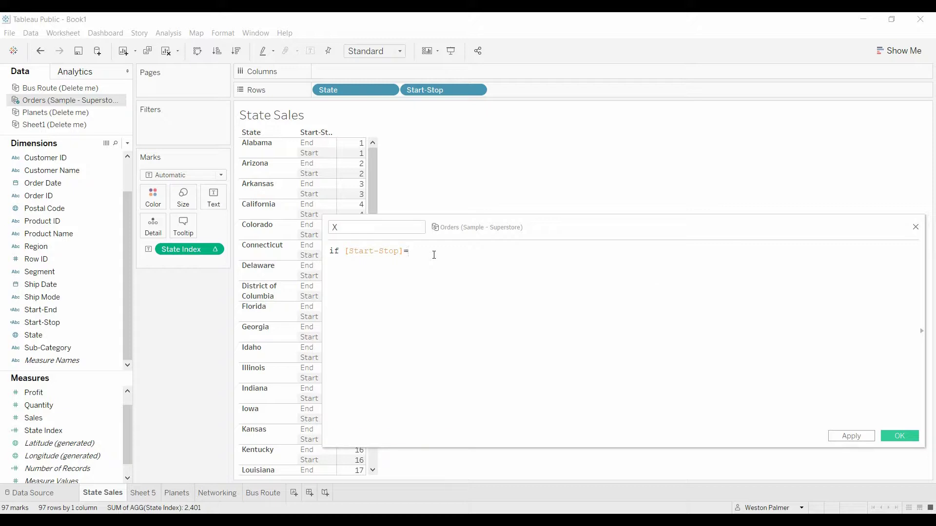
pyautogui.write('end')
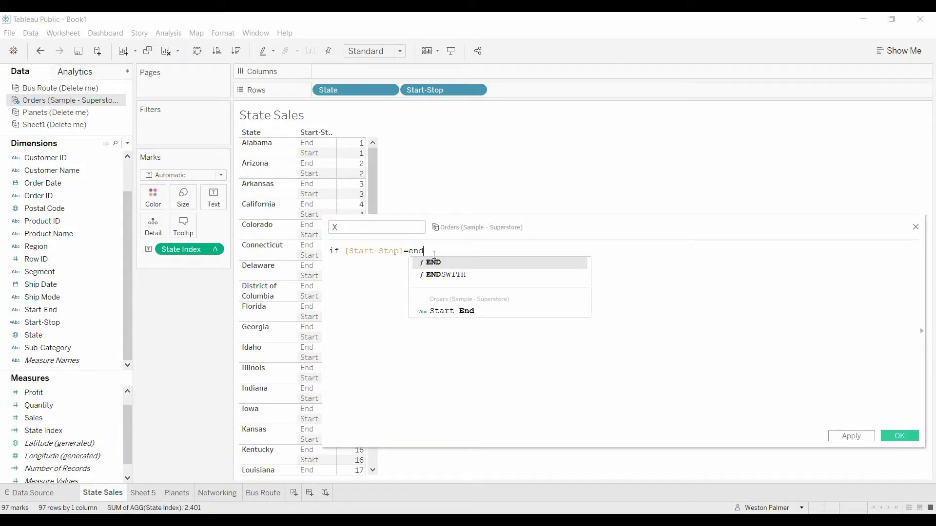
pyautogui.press('BackSpace')
pyautogui.press('BackSpace')
pyautogui.press('BackSpace')
pyautogui.write('"Start" thjen')
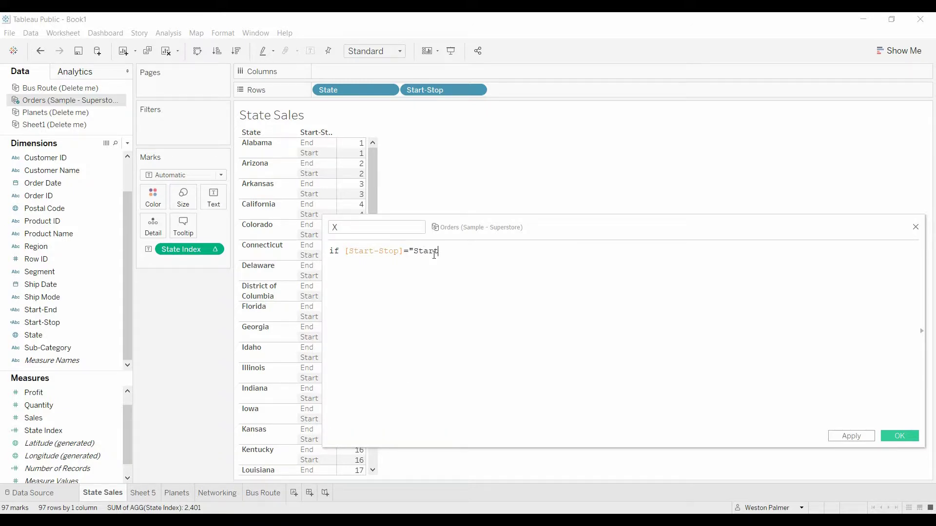
pyautogui.press('BackSpace')
pyautogui.press('BackSpace')
pyautogui.press('BackSpace')
pyautogui.write('en')
pyautogui.press('Return')
pyautogui.write(')')
pyautogui.press('BackSpace')
pyautogui.write('0')
pyautogui.press('Return')
pyautogui.keyDown('ctrl'); pyautogui.scroll(3, 424, 255); pyautogui.keyUp('ctrl')
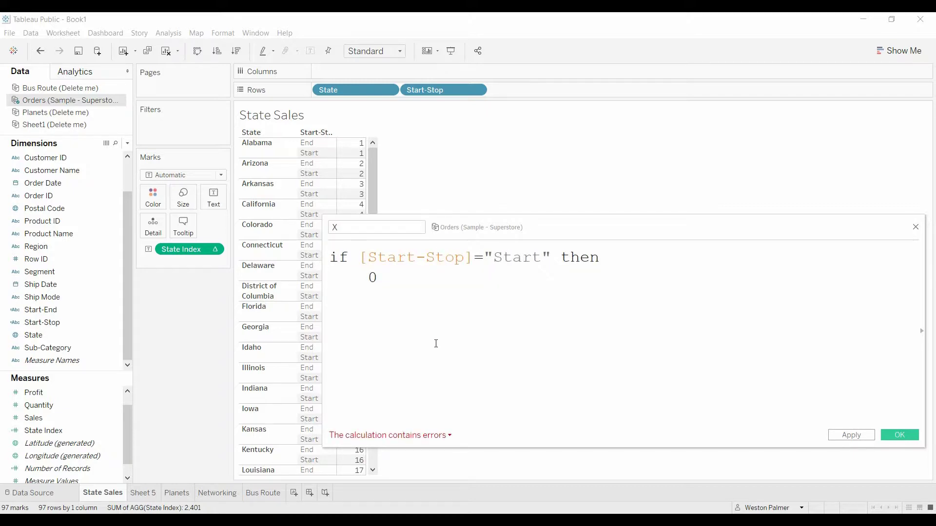
pyautogui.write('Else')
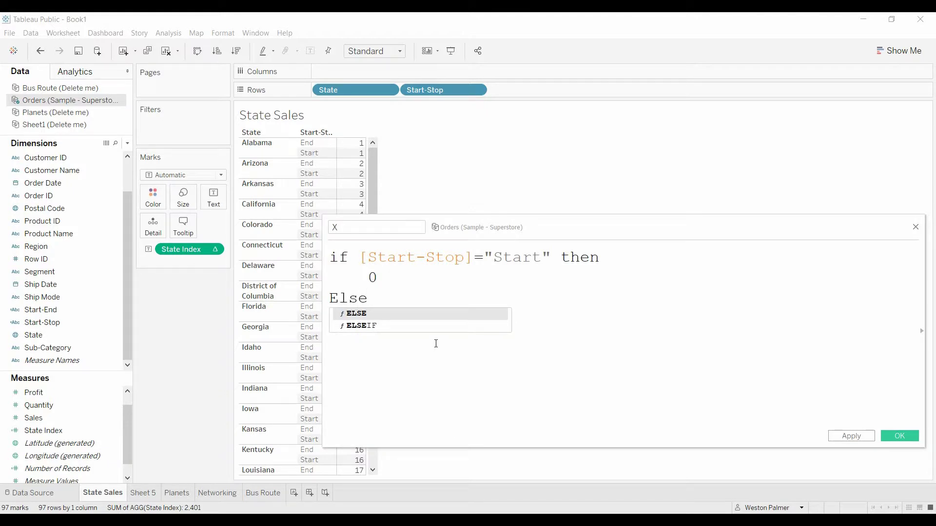
pyautogui.press('Return')
pyautogui.press('Return')
pyautogui.press('Tab')
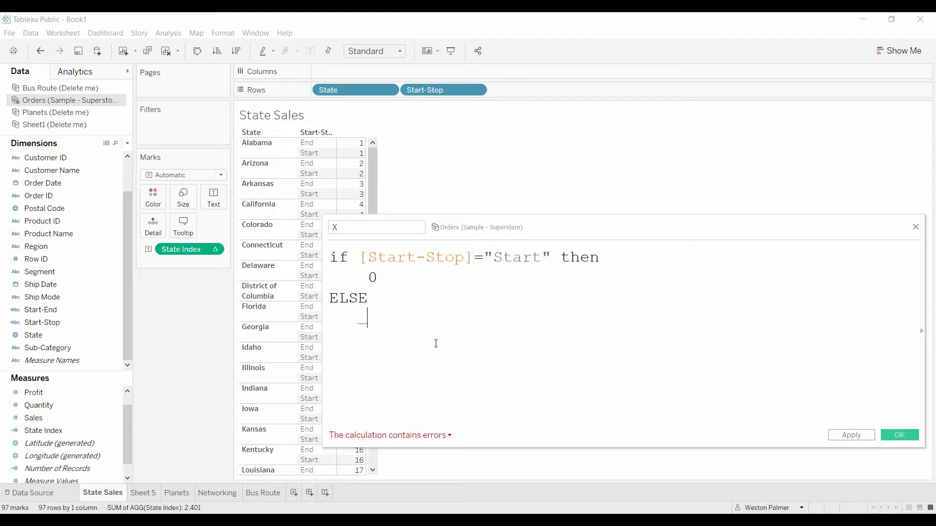
# Step: Write the ELSE branch as SIN(2*PI()*[State Index])/49)
pyautogui.write('si')
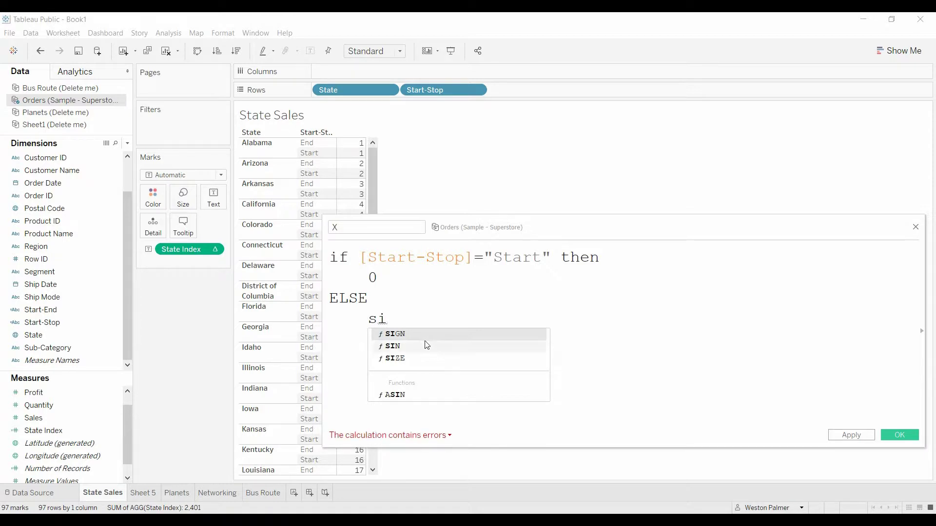
pyautogui.doubleClick(422, 346)
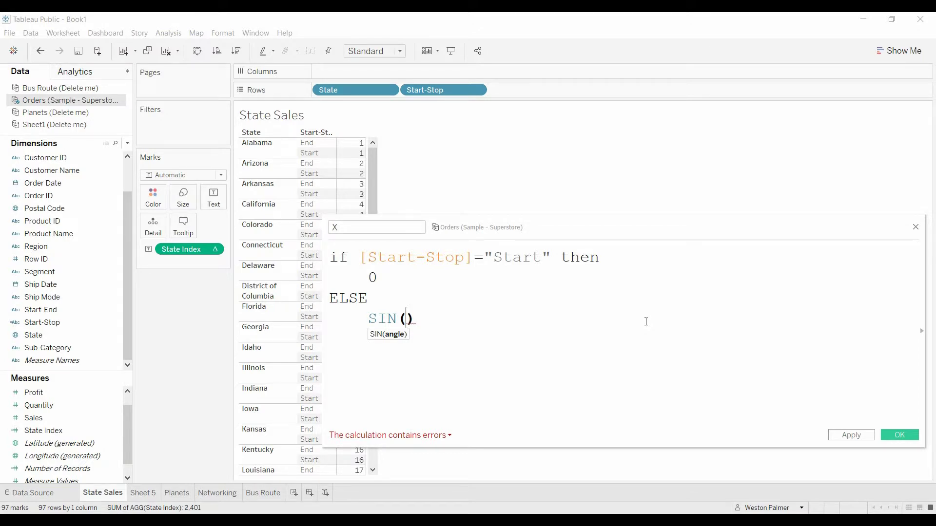
pyautogui.write('2')
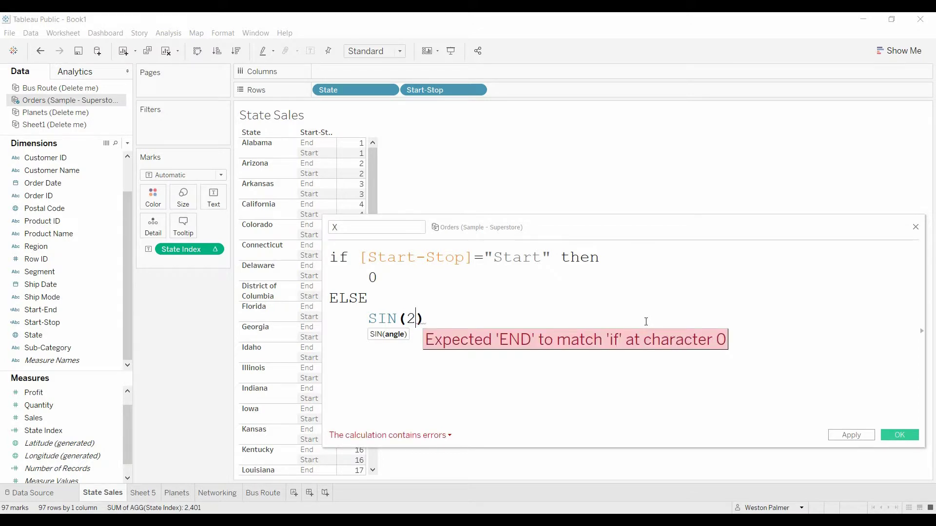
pyautogui.write('*')
pyautogui.write('Pi')
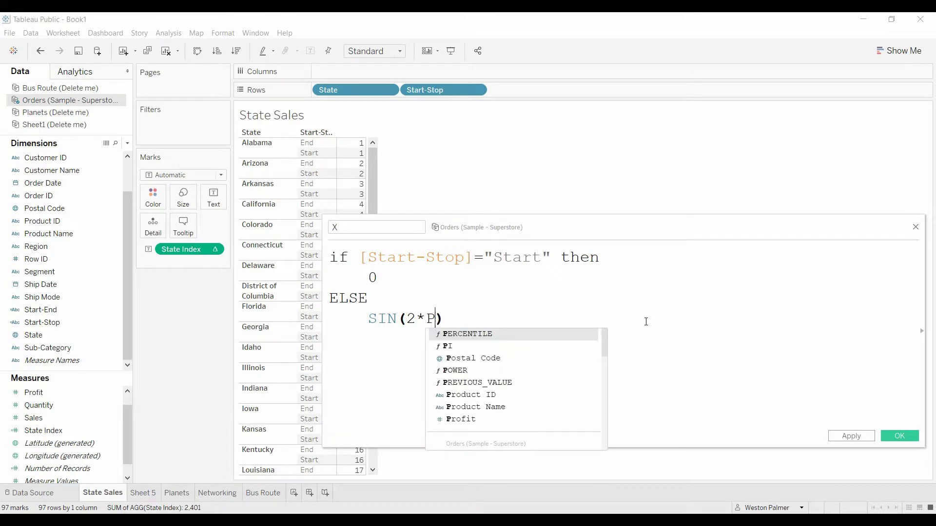
pyautogui.press('Return')
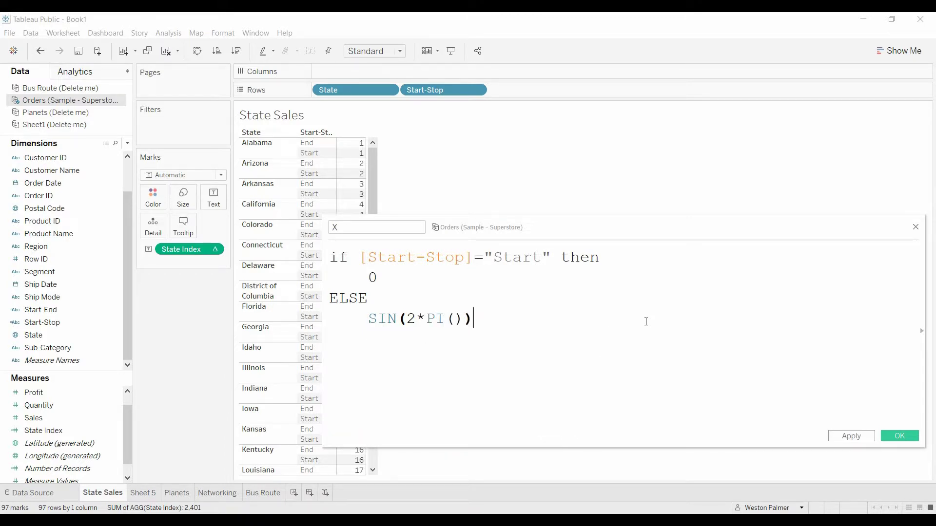
pyautogui.press('BackSpace')
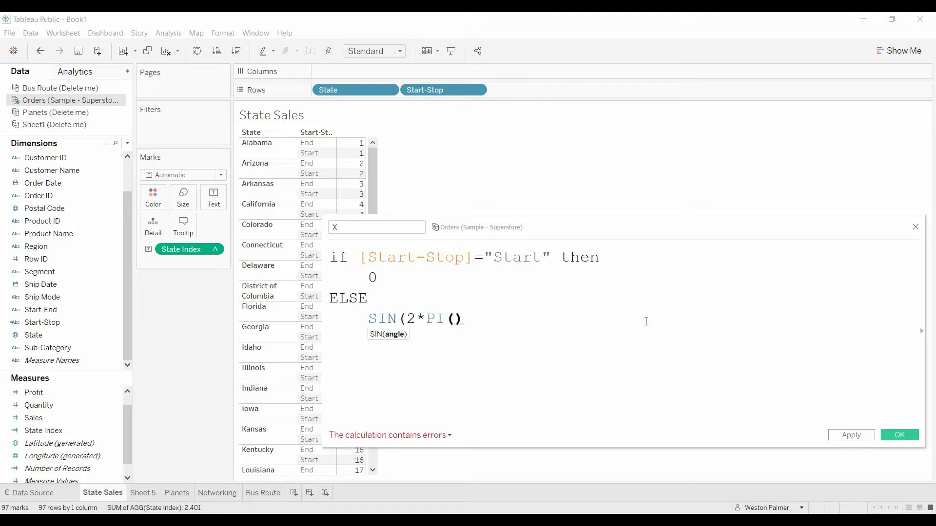
pyautogui.write('*sta')
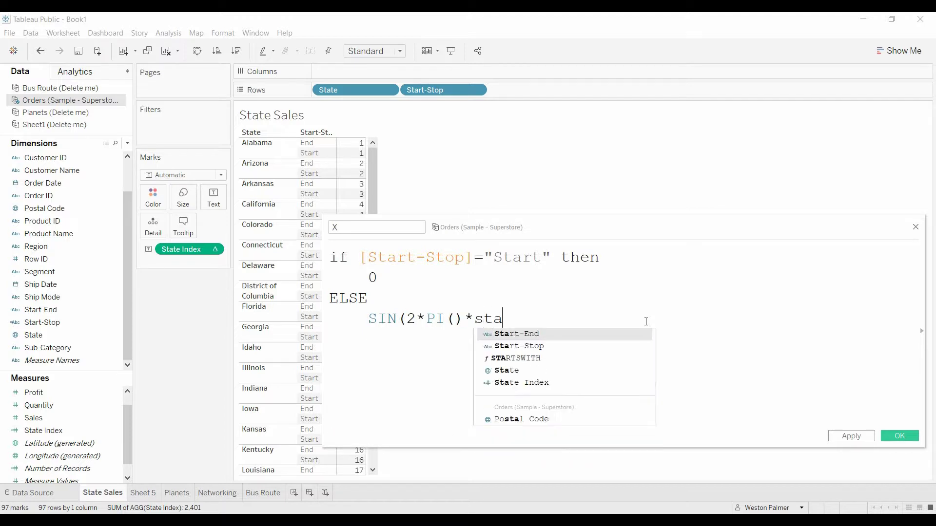
pyautogui.press('Down')
pyautogui.press('Down')
pyautogui.press('Down')
pyautogui.press('Down')
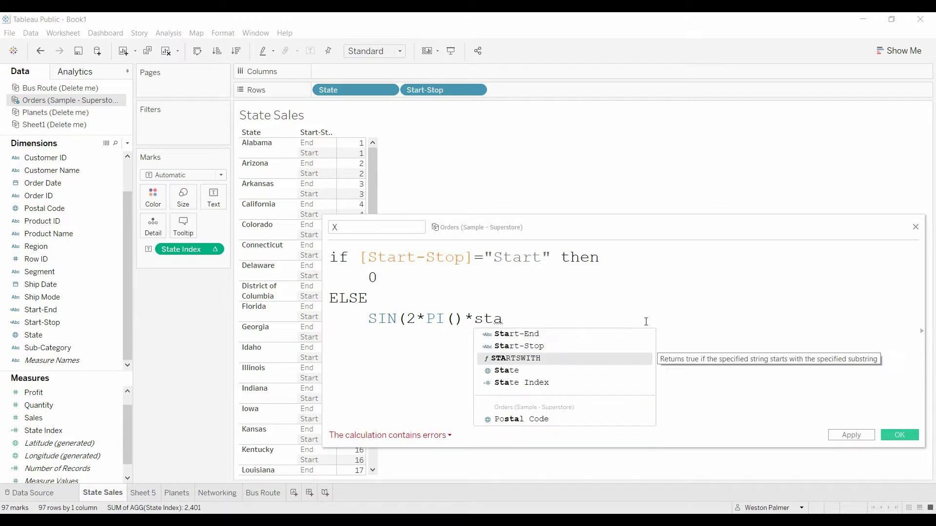
pyautogui.press('Return')
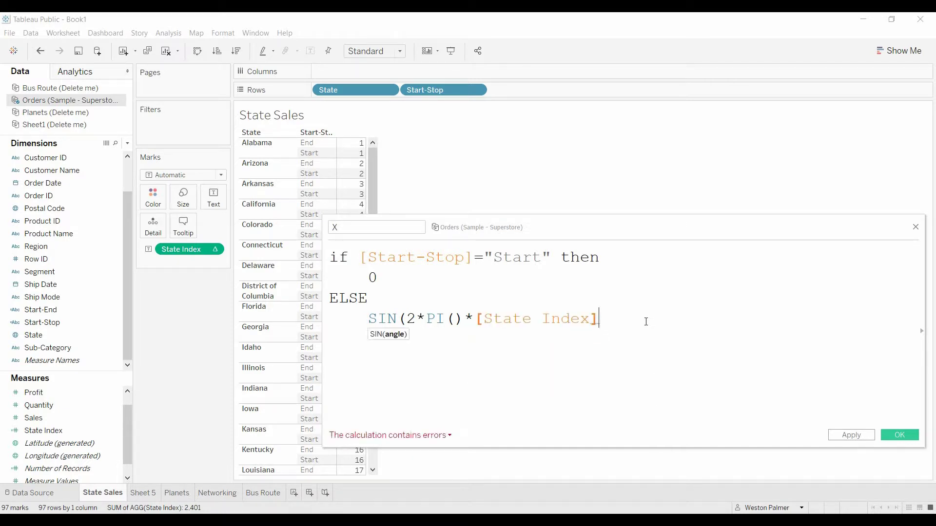
pyautogui.write(')')
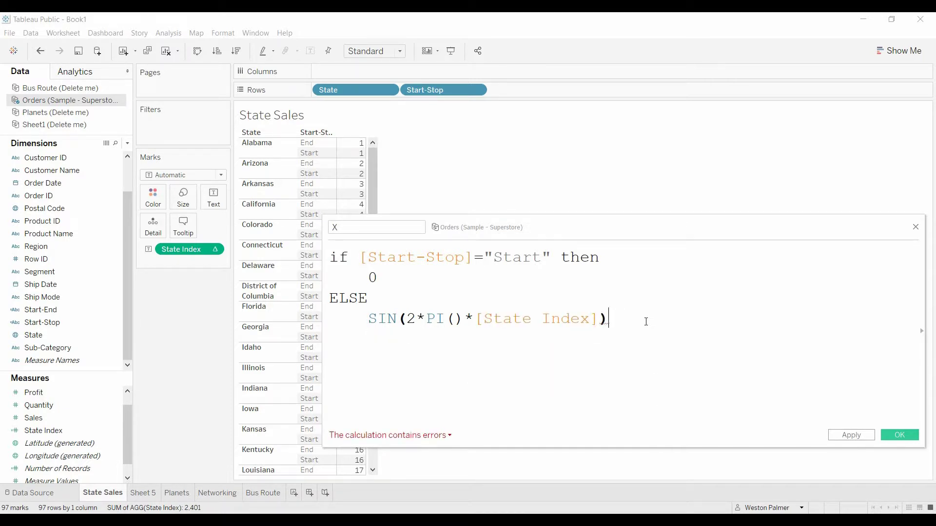
pyautogui.write('/')
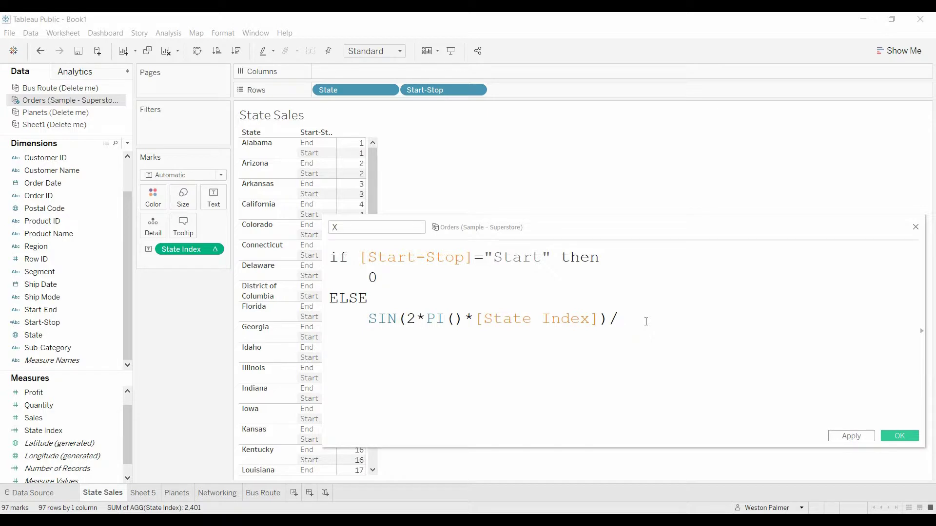
pyautogui.write('49')
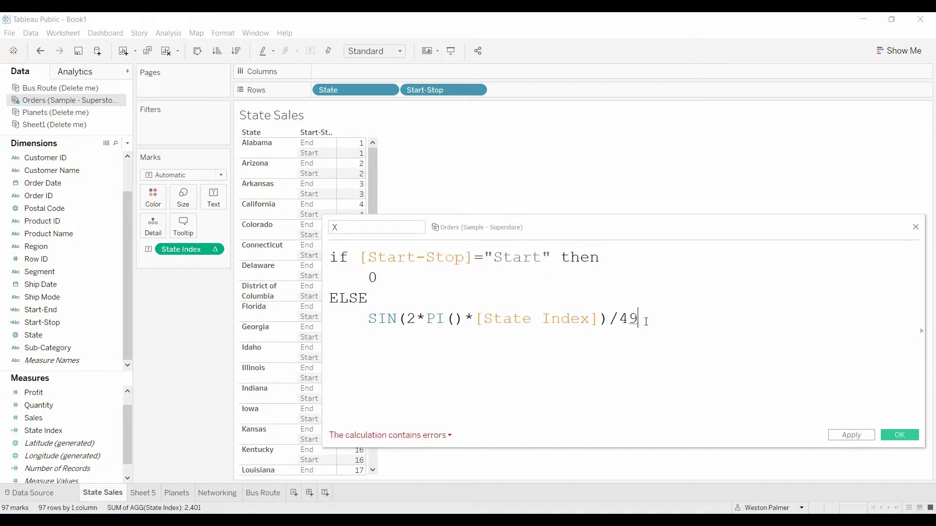
pyautogui.write(')')
# Step: Add an extra parenthesis after SIN(, multiply the term by [Sales], and close with END
pyautogui.click(407, 320)
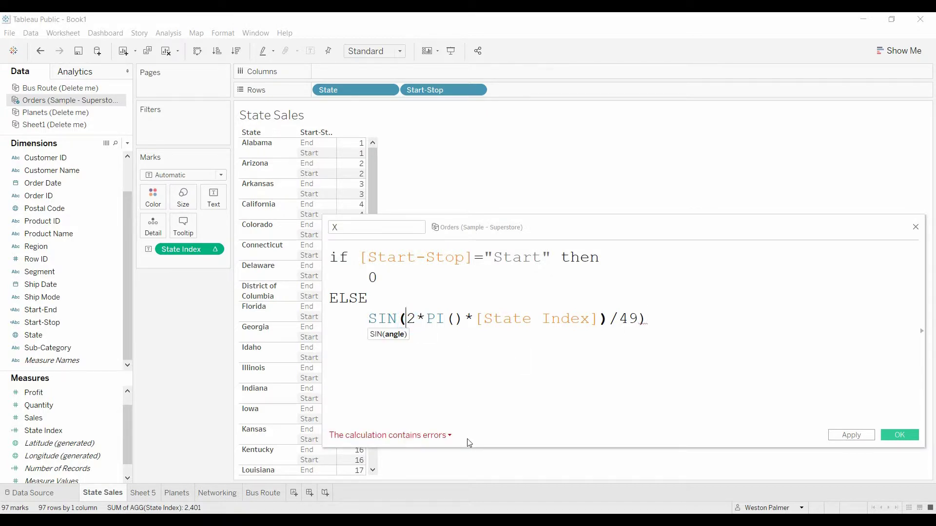
pyautogui.write('(')
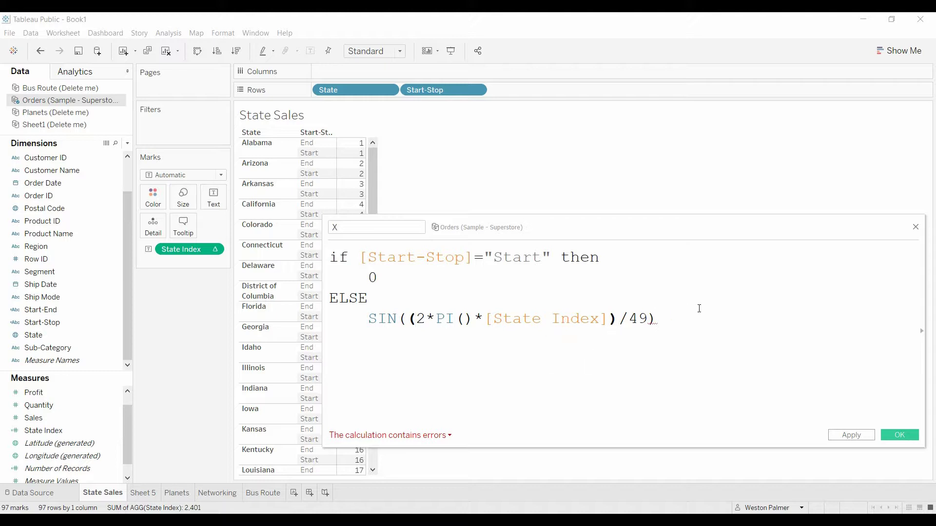
pyautogui.click(684, 323)
pyautogui.write('*')
pyautogui.write('sales')
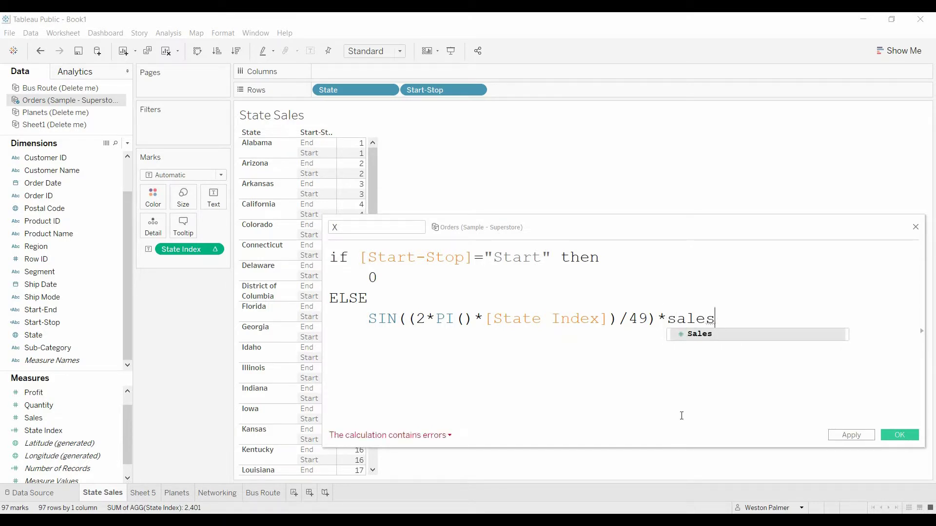
pyautogui.press('Return')
pyautogui.press('Return')
pyautogui.write('end')
pyautogui.press('Return')
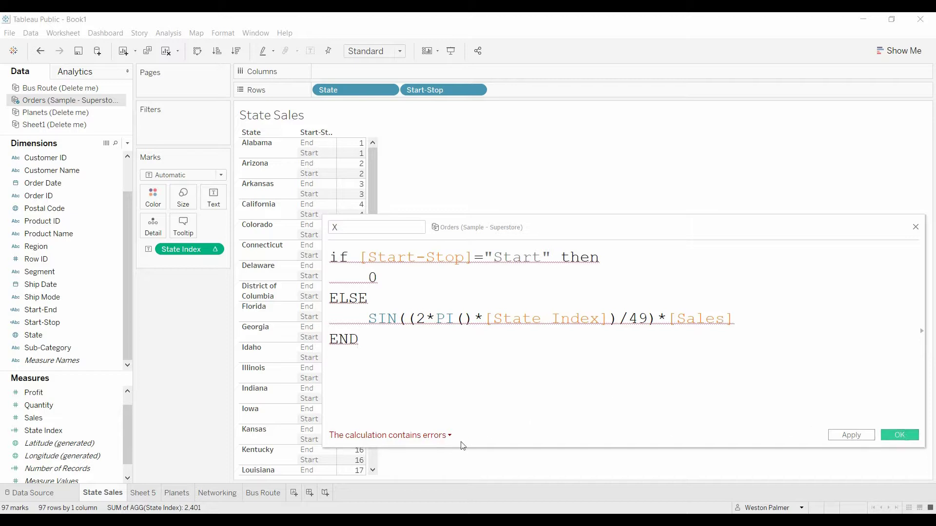
# Step: Check the errors and wrap the condition field so it reads Min([Start-Stop])="Start"
pyautogui.click(445, 439)
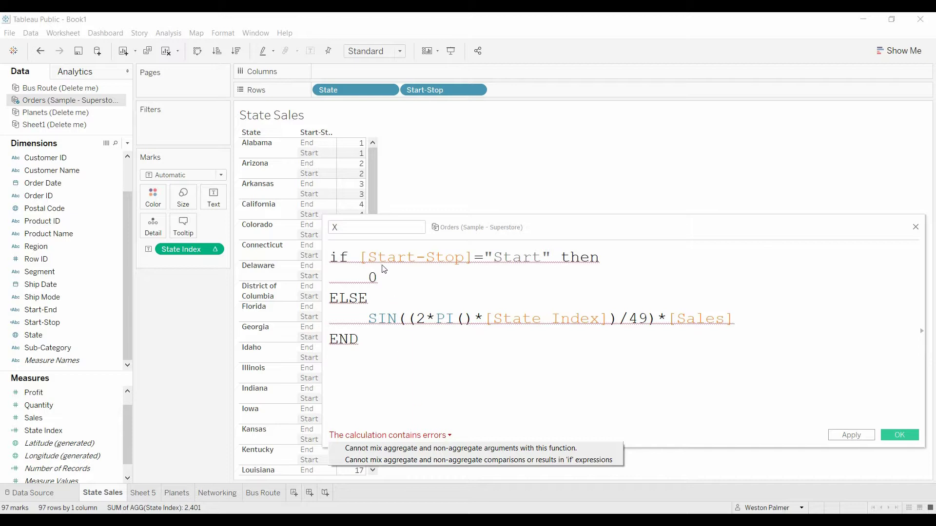
pyautogui.click(359, 258)
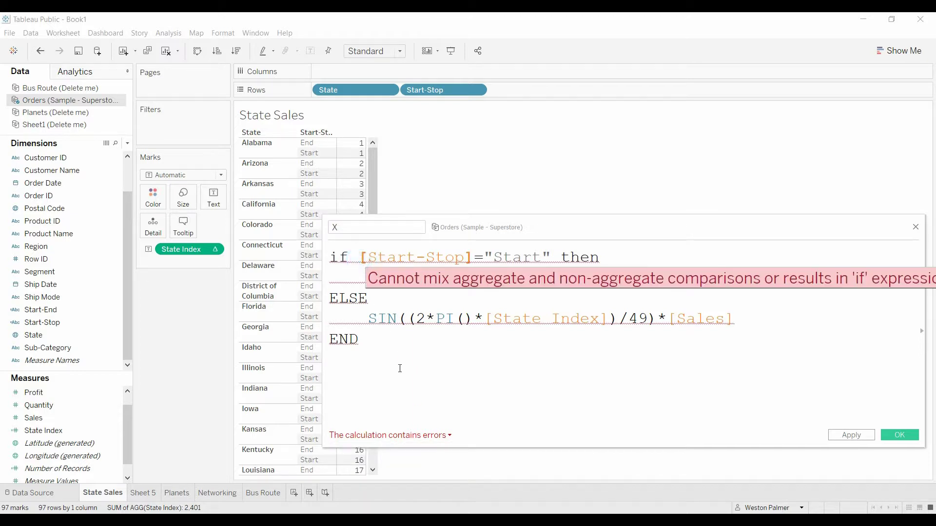
pyautogui.write('Min(')
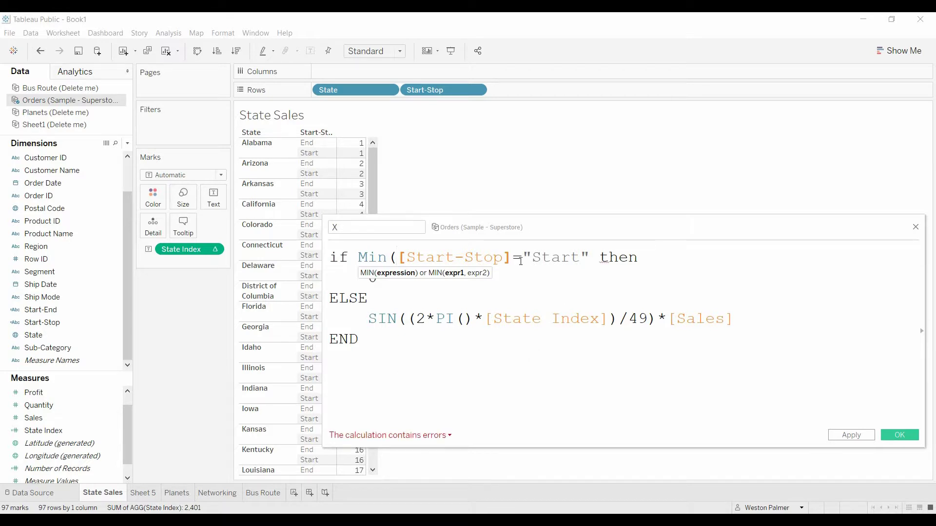
pyautogui.click(513, 257)
pyautogui.write(')')
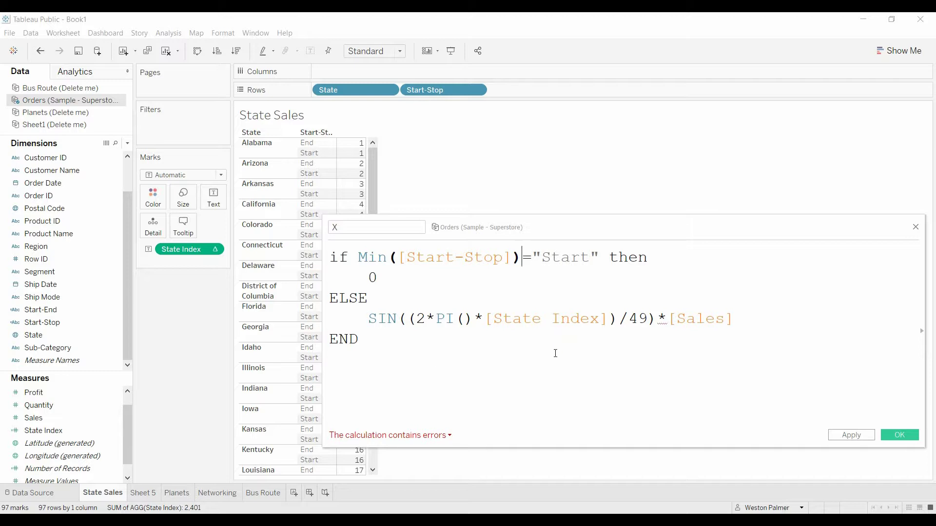
pyautogui.click(666, 325)
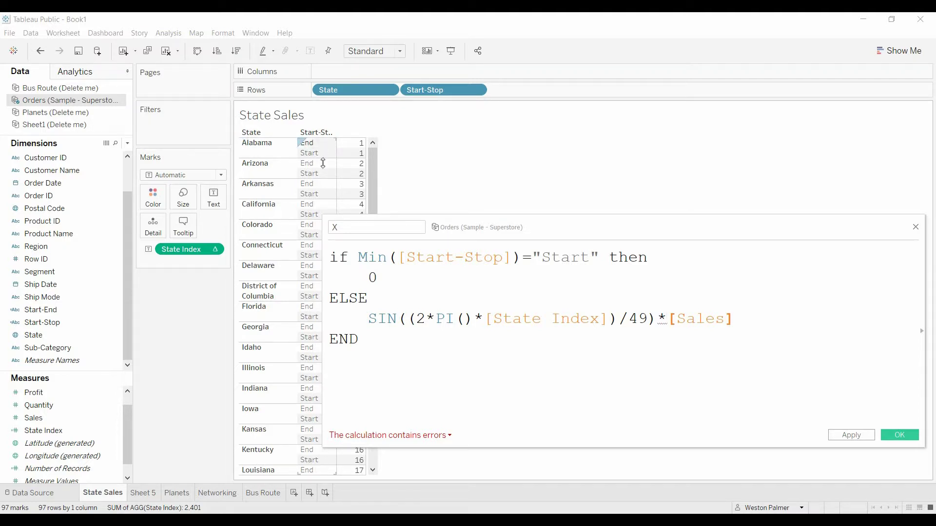
# Step: Save X and start a new calculated field named State Sales
pyautogui.click(901, 436)
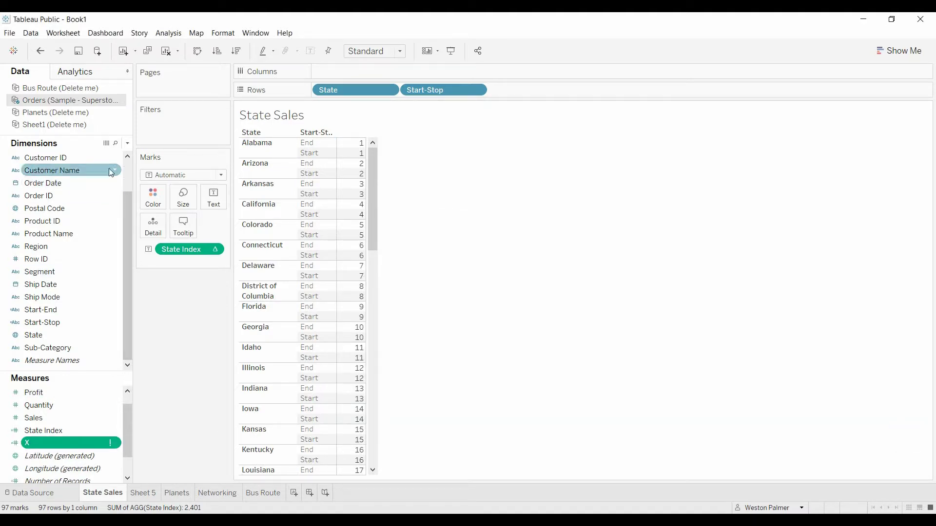
pyautogui.click(127, 143)
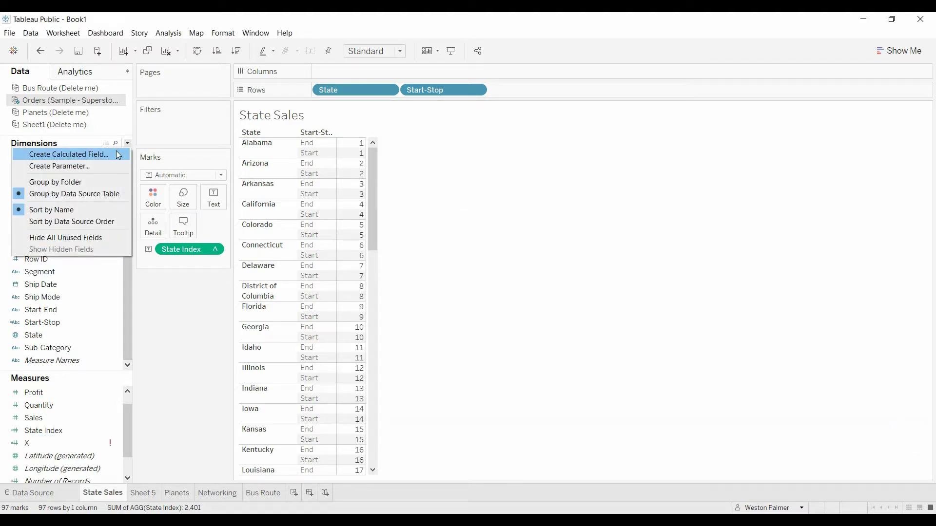
pyautogui.click(118, 154)
pyautogui.write('States')
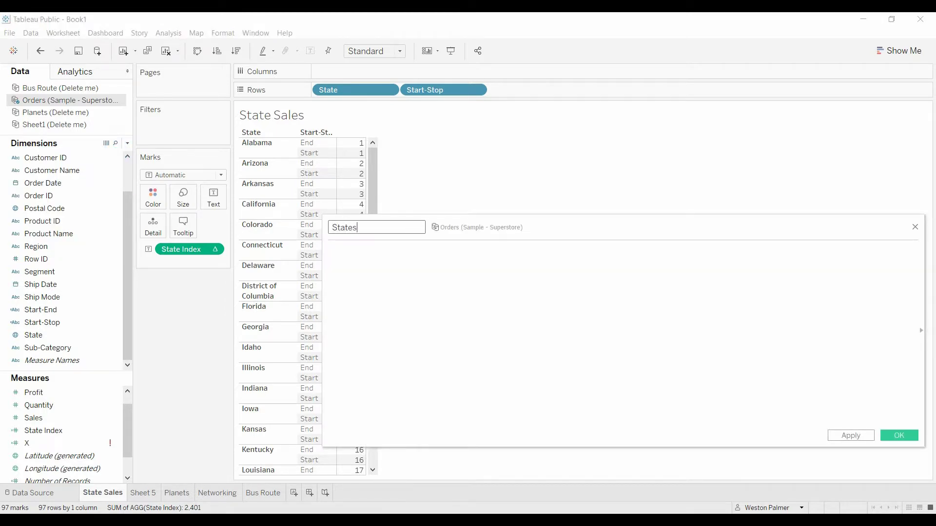
pyautogui.press('BackSpace')
pyautogui.write('Sales')
pyautogui.press('Tab')
# Step: Enter the State Sales formula {FIXED [State]:Sum([Sales])}
pyautogui.write('{Fir')
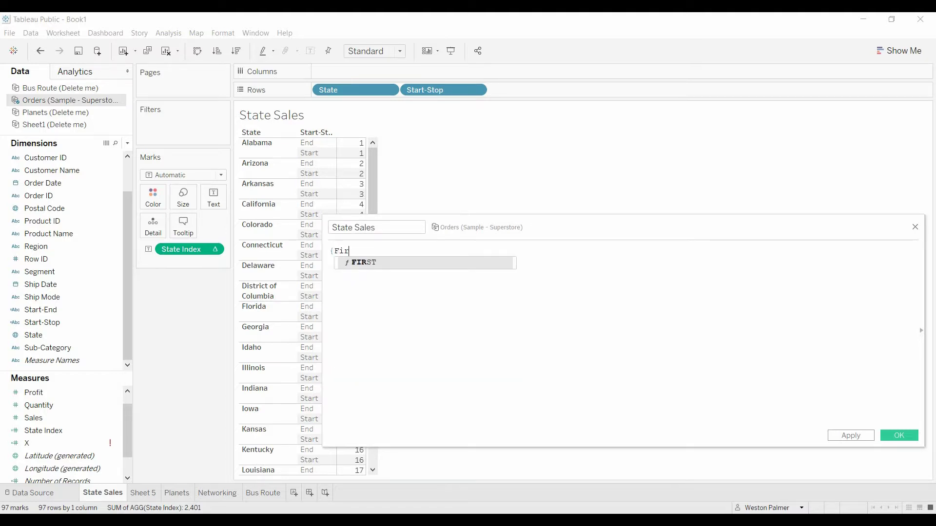
pyautogui.press('BackSpace')
pyautogui.write('x')
pyautogui.press('Return')
pyautogui.write('Sta')
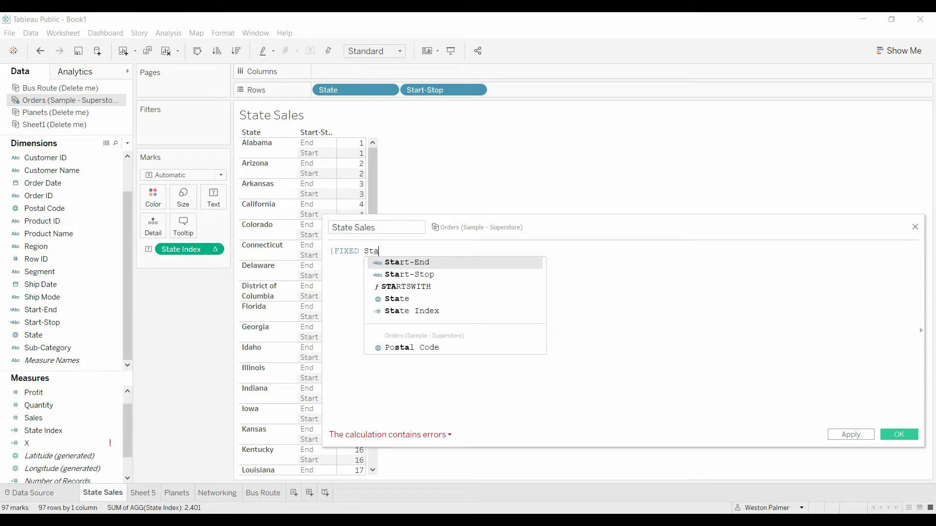
pyautogui.press('Down')
pyautogui.press('Down')
pyautogui.press('Down')
pyautogui.press('Return')
pyautogui.write(':Sum')
pyautogui.write('([S')
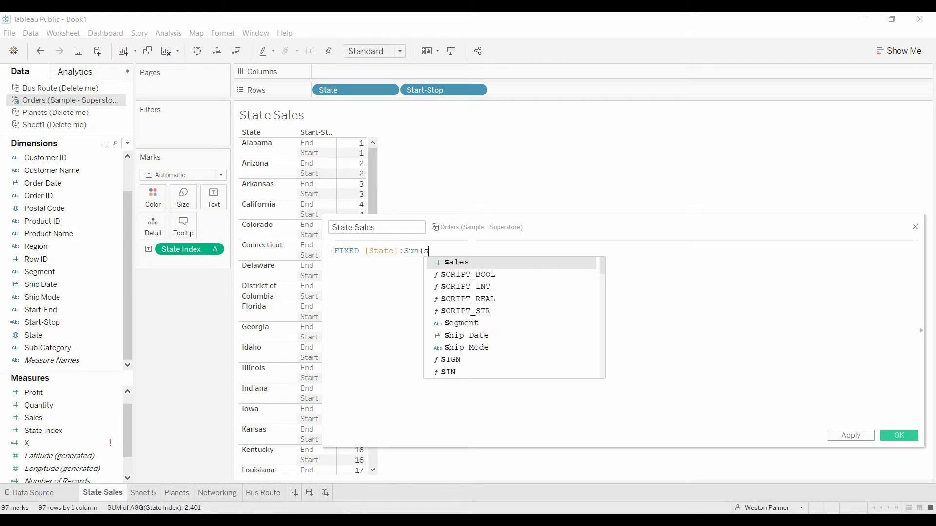
pyautogui.press('Return')
pyautogui.write(')')
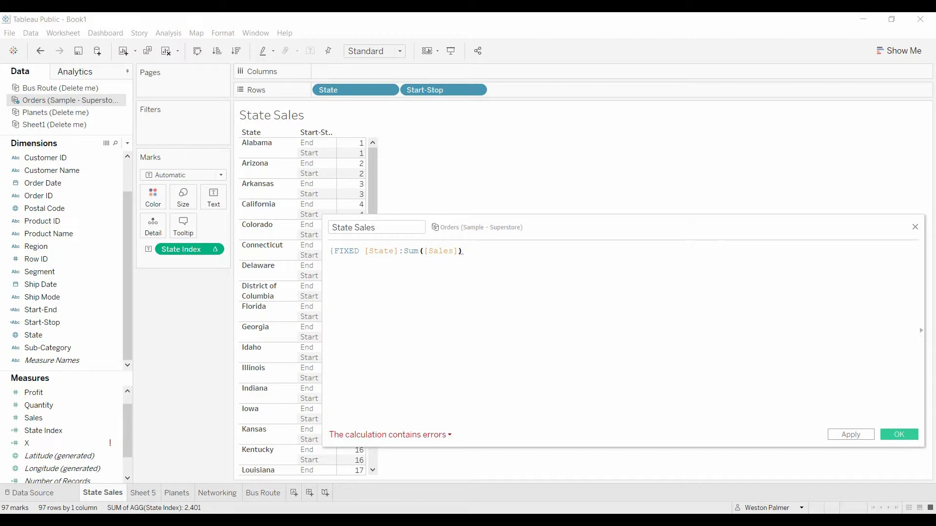
pyautogui.write('}')
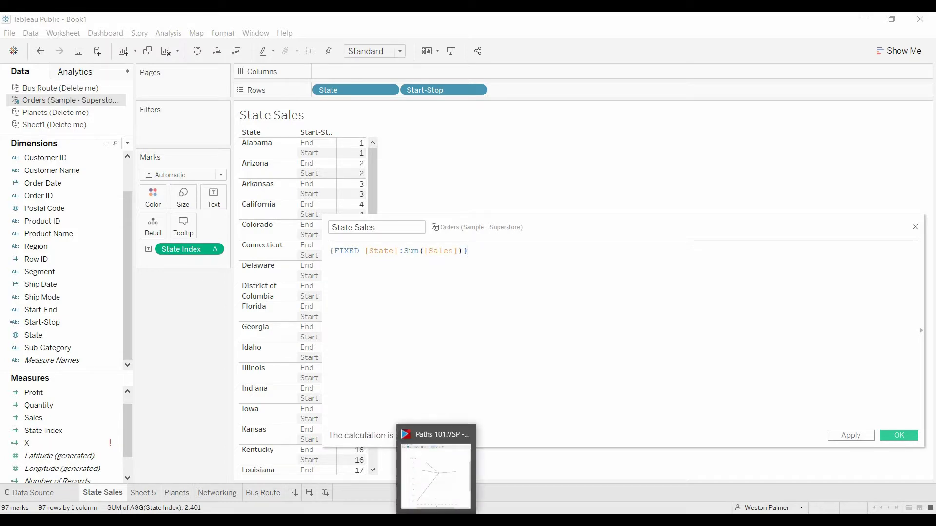
# Step: Save State Sales and edit X, replacing [Sales] with [State Sales]
pyautogui.click(882, 437)
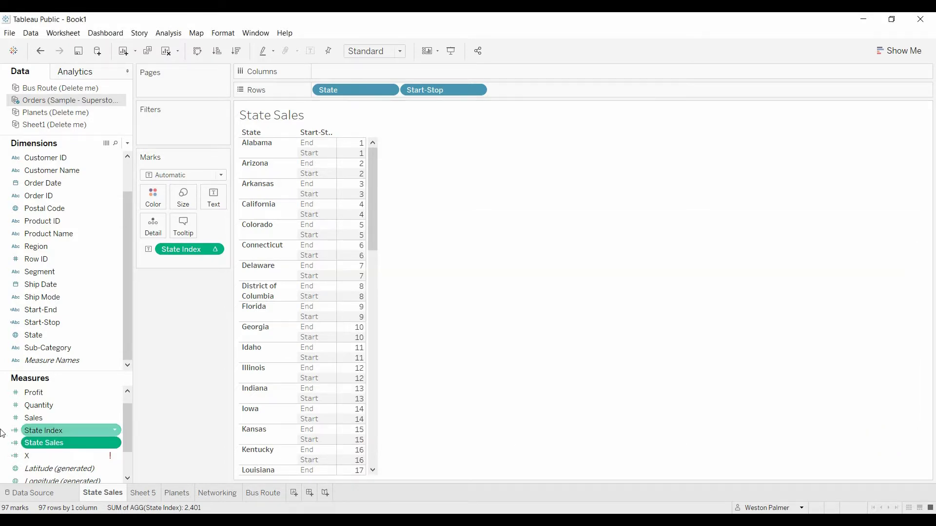
pyautogui.click(115, 457)
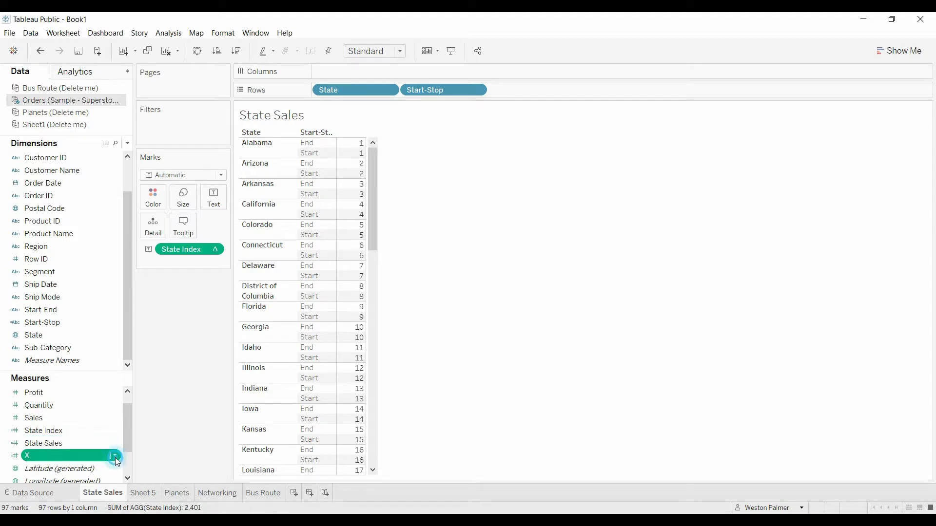
pyautogui.click(146, 269)
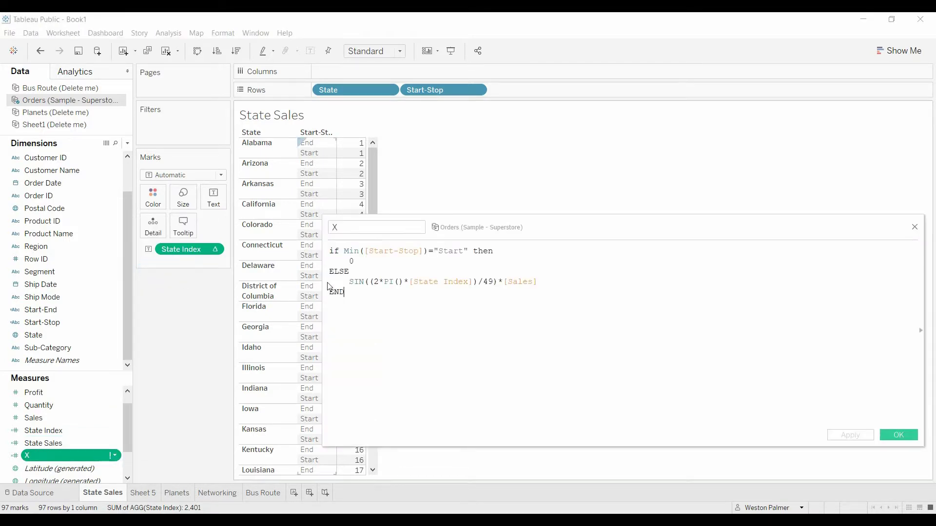
pyautogui.click(352, 292)
pyautogui.scroll(3, 386, 337)
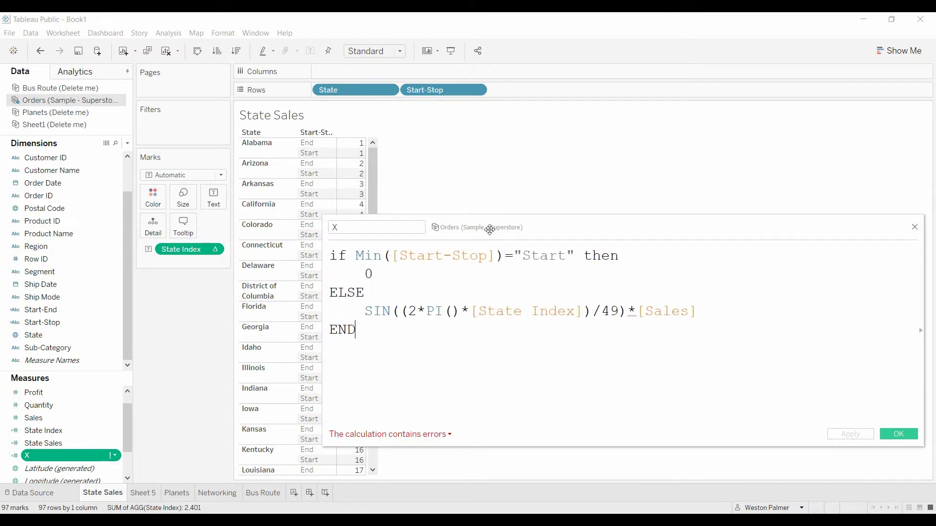
pyautogui.moveTo(646, 311); pyautogui.dragTo(699, 307)
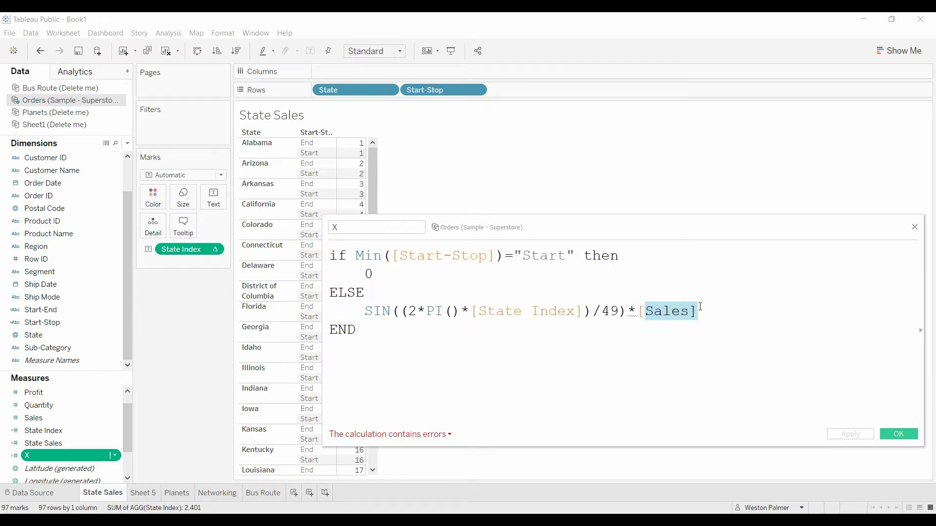
pyautogui.write('state')
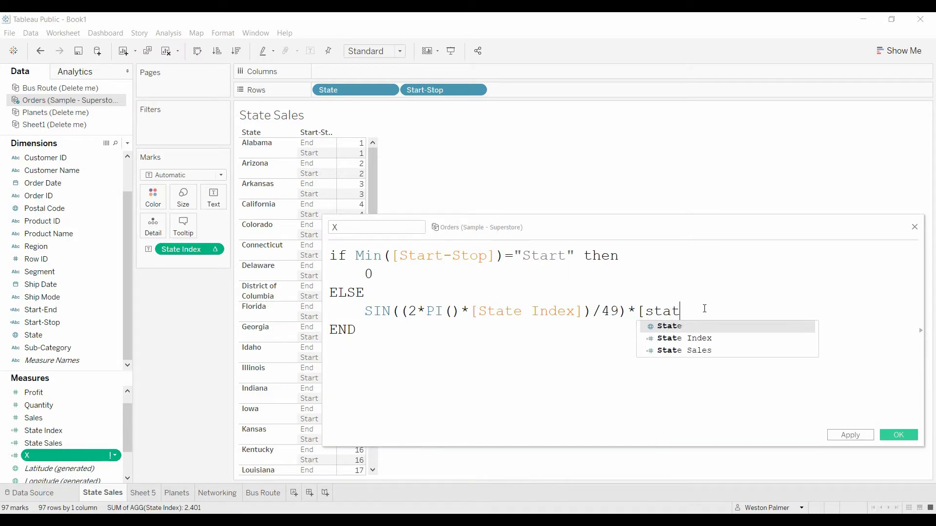
pyautogui.press('Down')
pyautogui.press('Down')
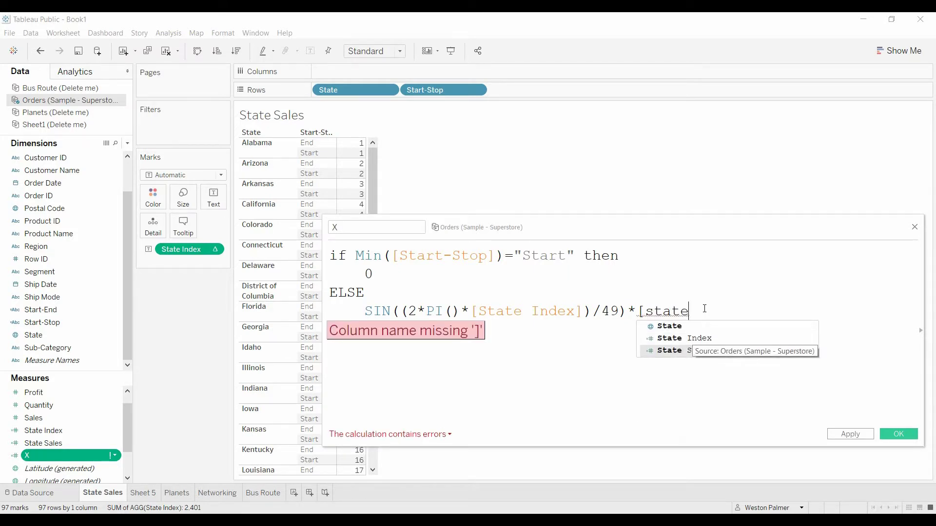
pyautogui.press('Return')
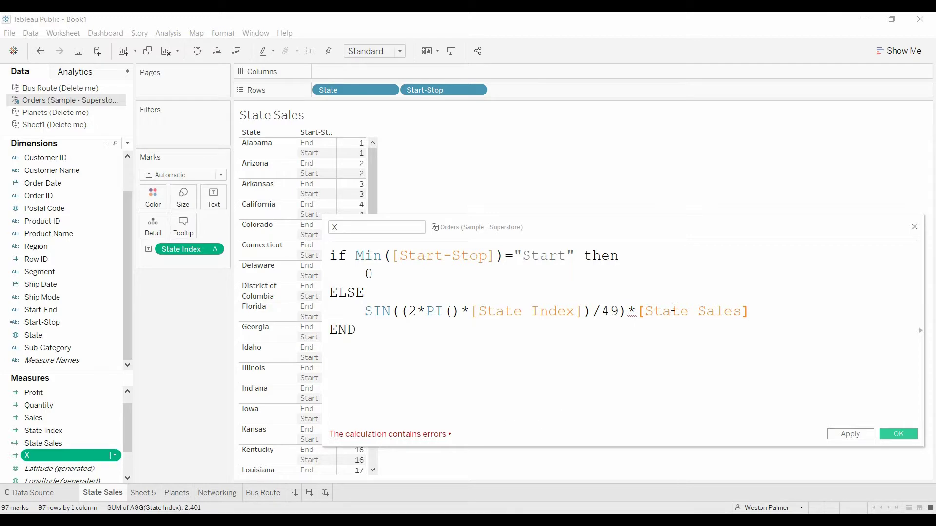
# Step: Wrap [State Sales] in MIN() to fix the error and save the valid X calculation
pyautogui.click(451, 435)
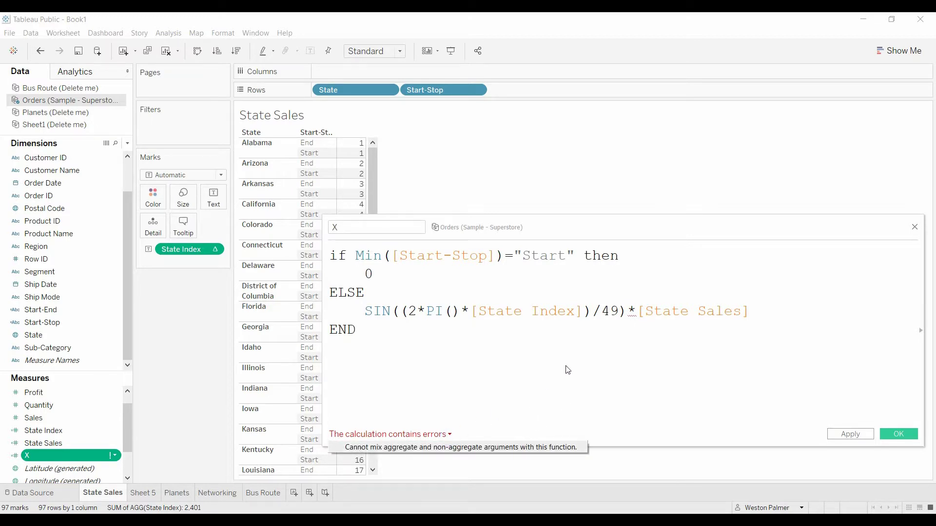
pyautogui.click(646, 311)
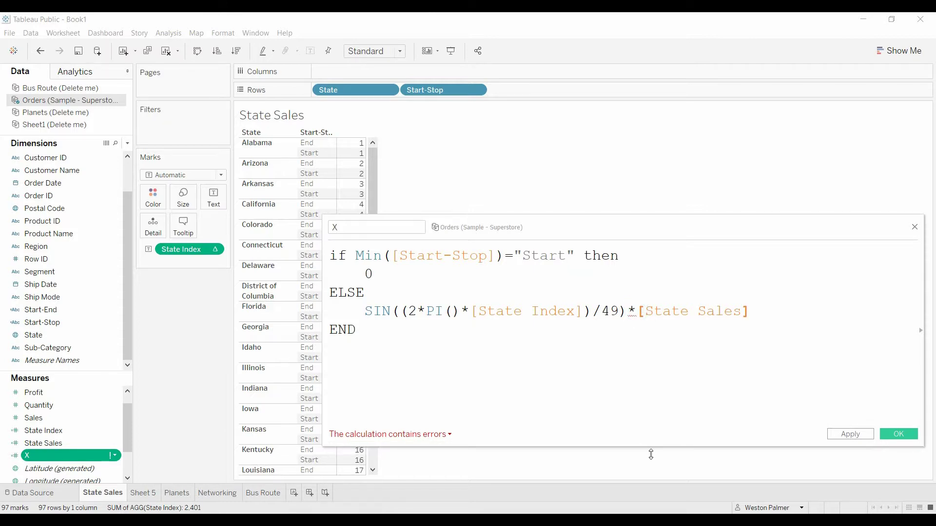
pyautogui.write('min')
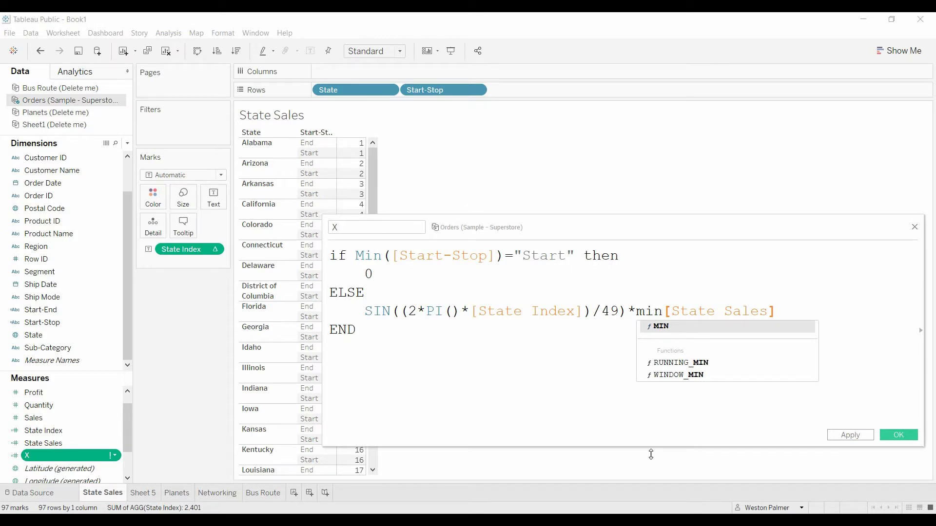
pyautogui.write('(')
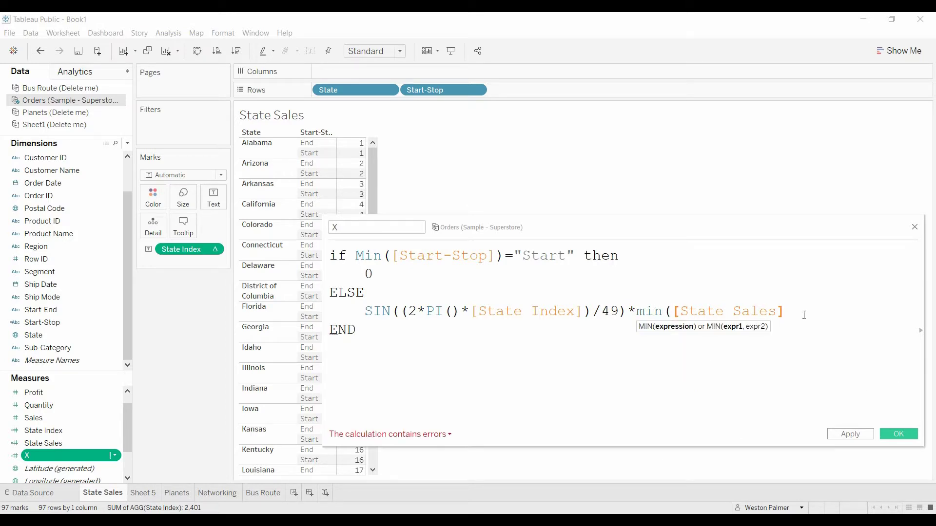
pyautogui.click(803, 314)
pyautogui.write(')')
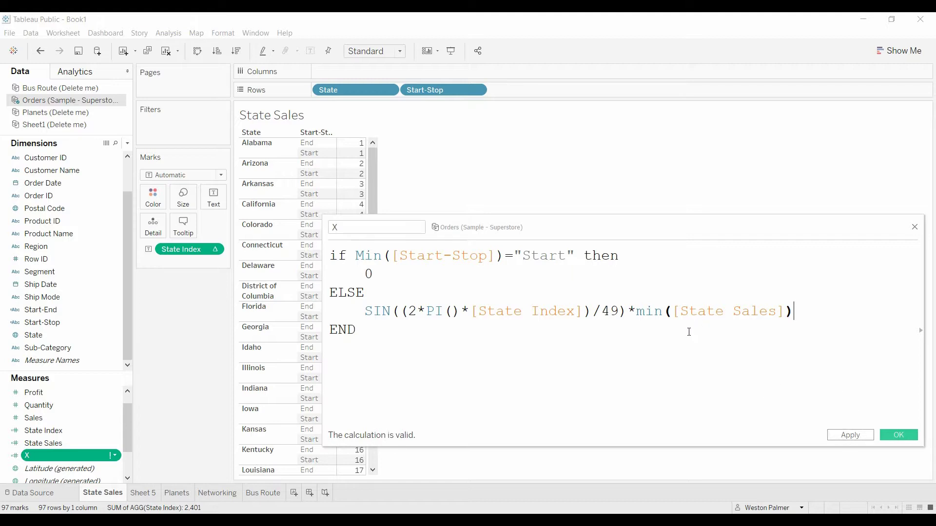
pyautogui.click(905, 438)
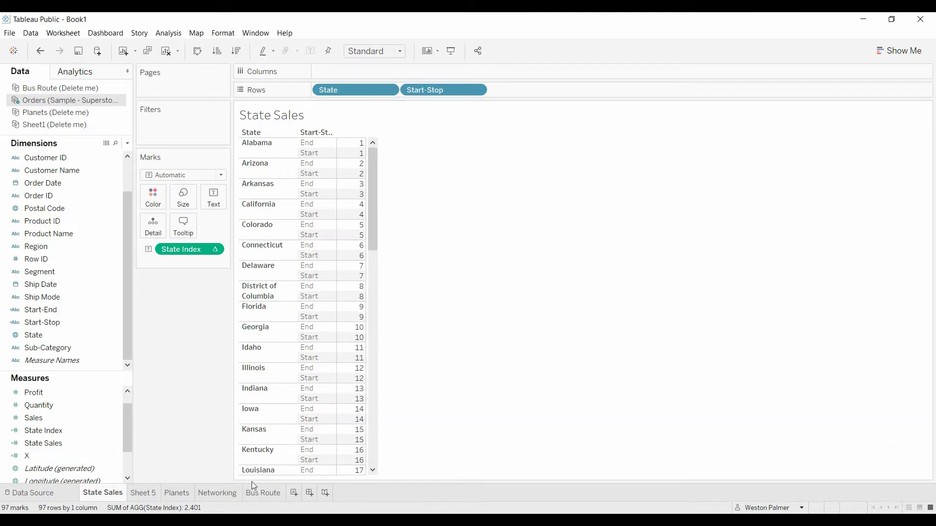
# Step: Duplicate the X calculation as a new measure named Y, replacing SIN with COS in its formula
pyautogui.click(117, 458)
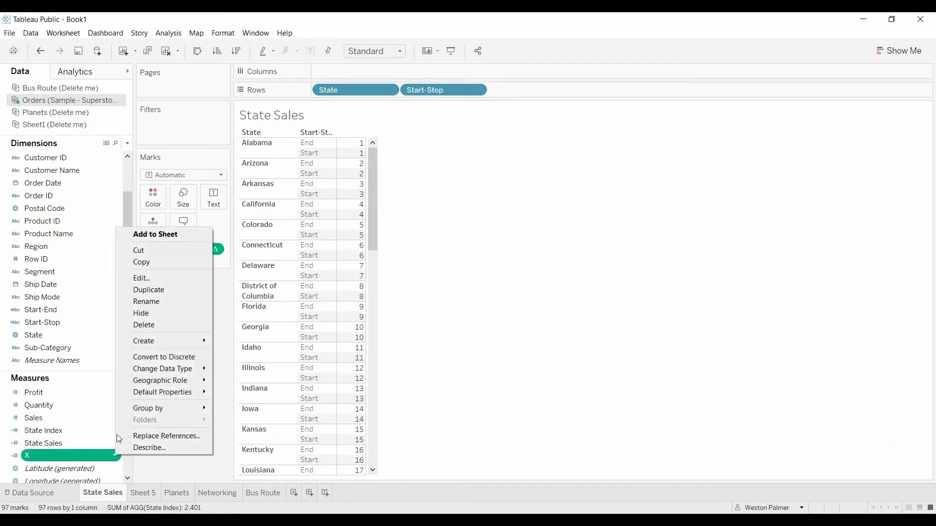
pyautogui.click(148, 290)
pyautogui.click(110, 471)
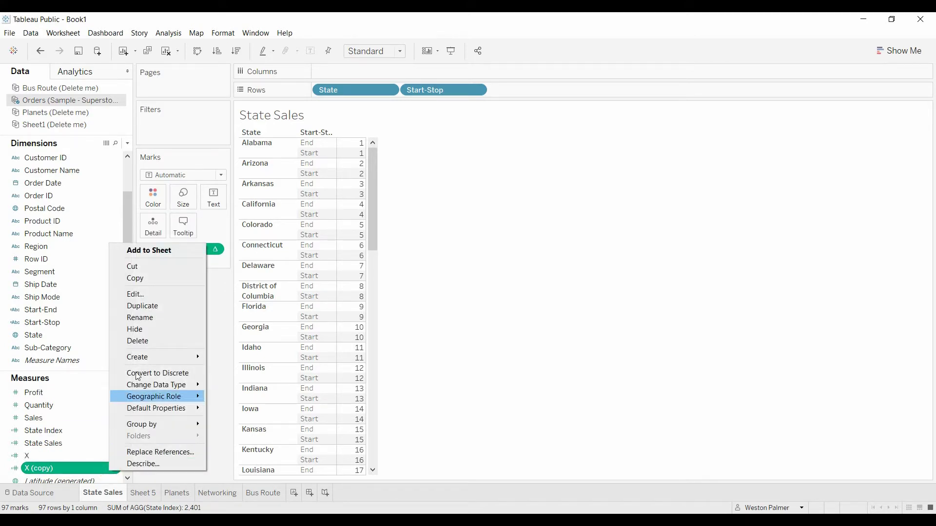
pyautogui.click(145, 296)
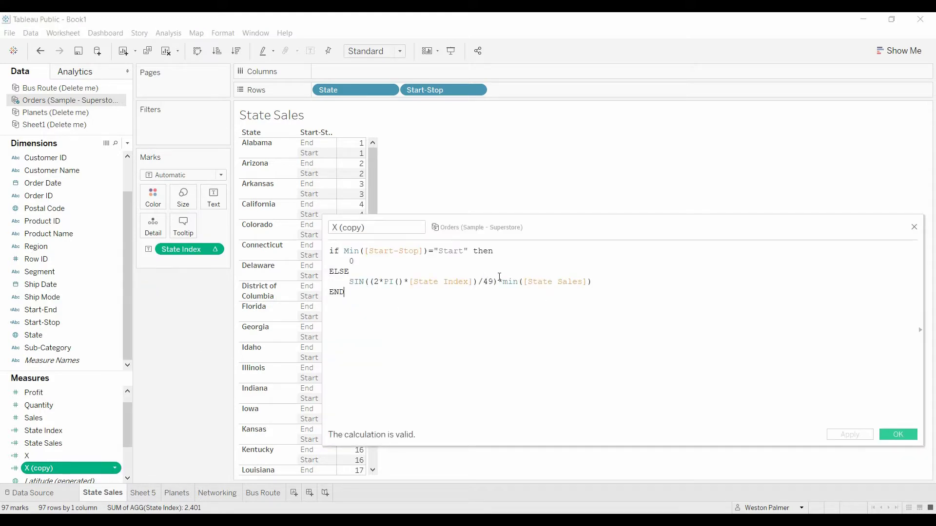
pyautogui.keyDown('ctrl'); pyautogui.scroll(5, 547, 300); pyautogui.keyUp('ctrl')
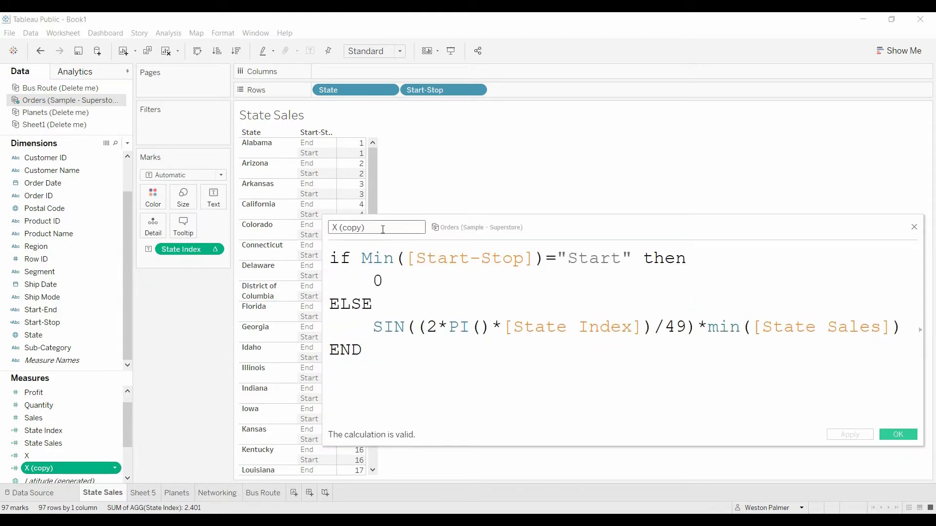
pyautogui.click(351, 227)
pyautogui.write('Y')
pyautogui.moveTo(411, 326); pyautogui.dragTo(373, 326)
pyautogui.write('Cos')
pyautogui.click(435, 348)
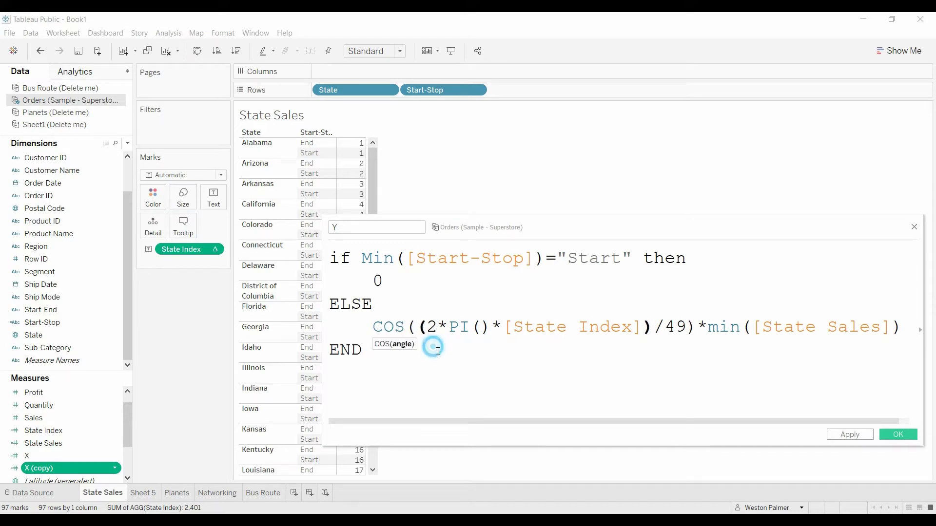
pyautogui.click(898, 434)
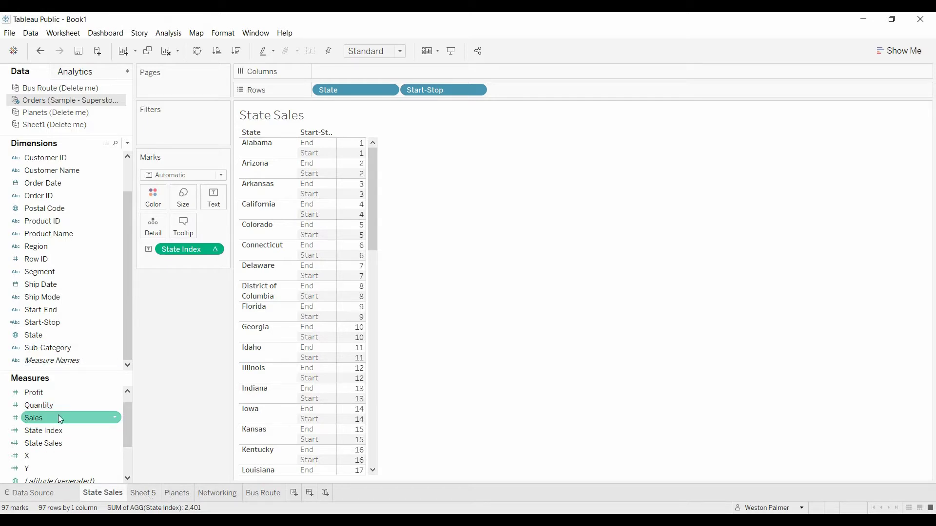
# Step: Add the X and then the Y measure as columns in the State Sales table
pyautogui.moveTo(44, 455); pyautogui.dragTo(351, 276)
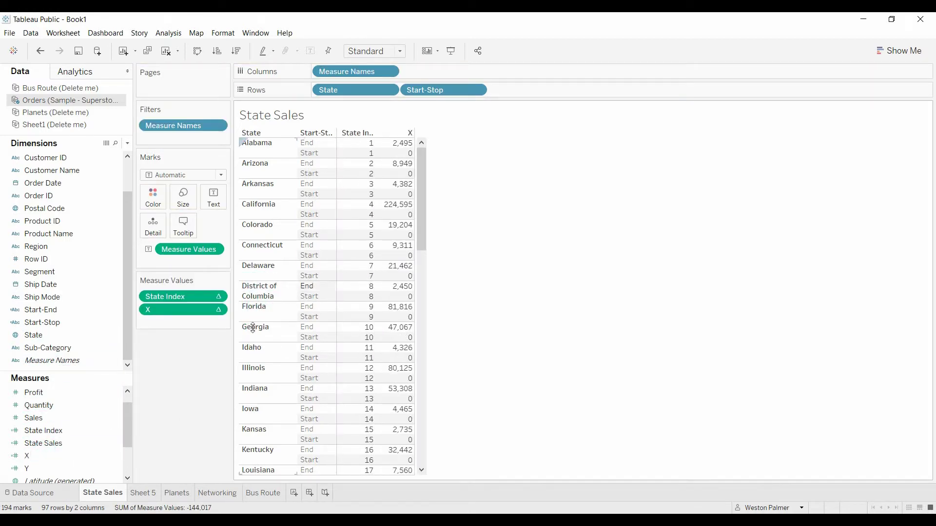
pyautogui.moveTo(36, 470); pyautogui.dragTo(377, 325)
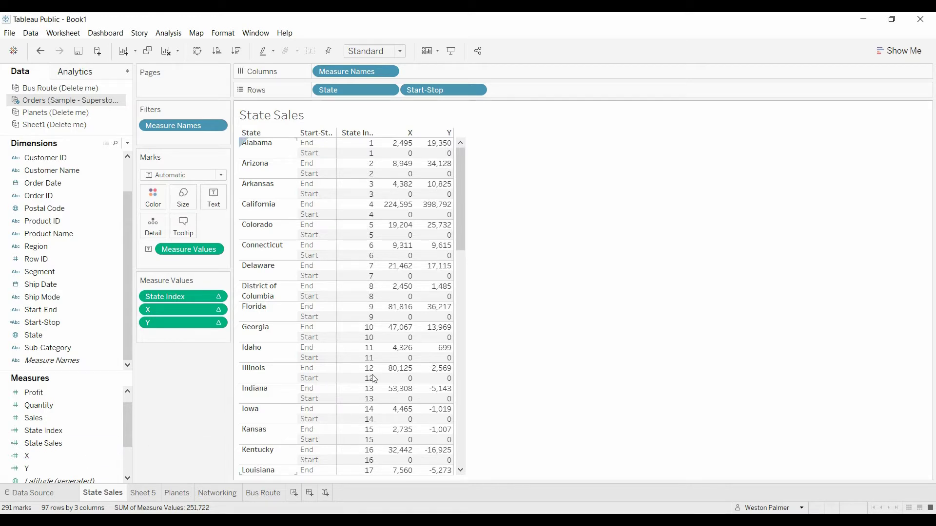
# Step: On Sheet 5, put X on the horizontal axis and Y on the vertical axis
pyautogui.click(145, 497)
pyautogui.click(52, 455)
pyautogui.moveTo(52, 455); pyautogui.dragTo(380, 80)
pyautogui.click(66, 468)
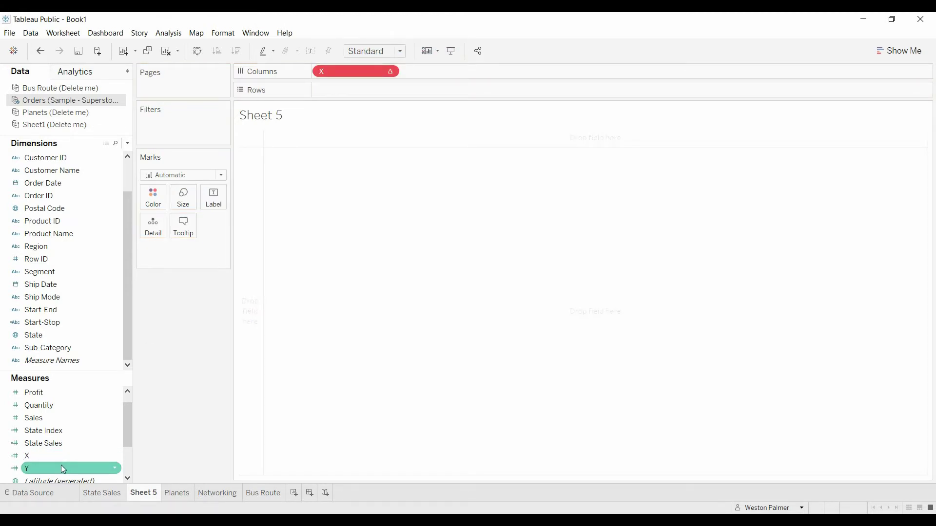
pyautogui.moveTo(62, 467); pyautogui.dragTo(361, 90)
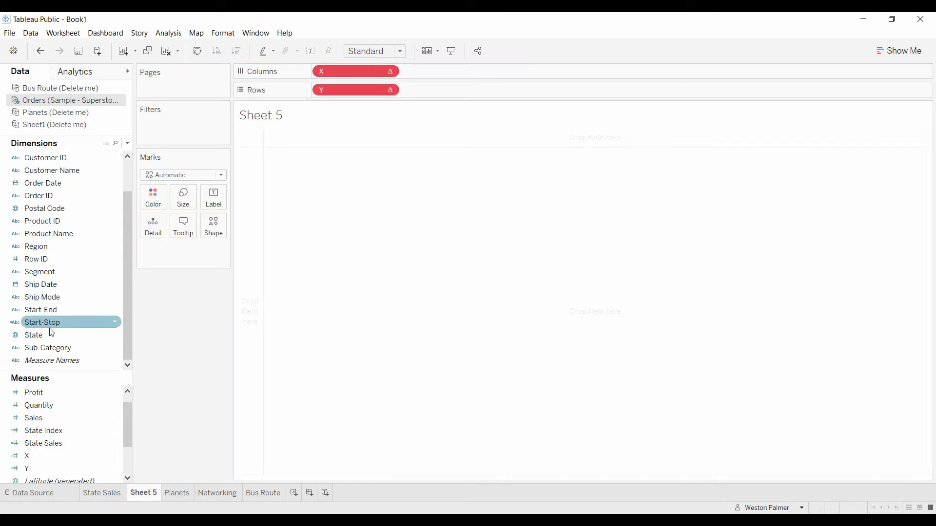
# Step: Add State to the Detail card to split the view into one point per state
pyautogui.click(389, 71)
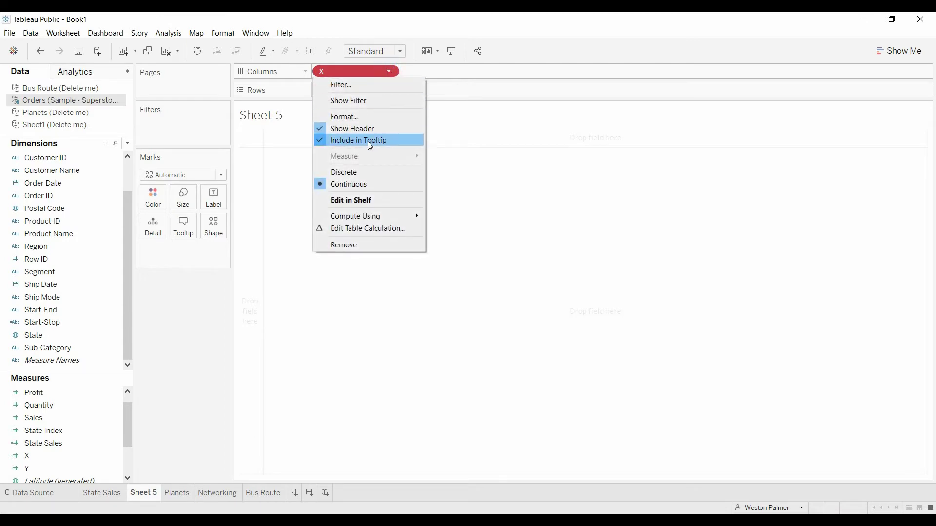
pyautogui.moveTo(370, 217)
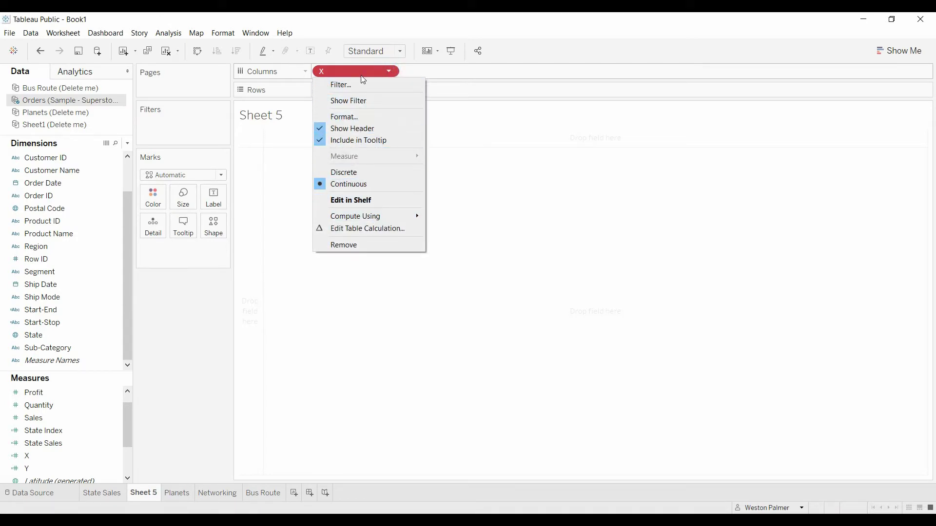
pyautogui.click(409, 77)
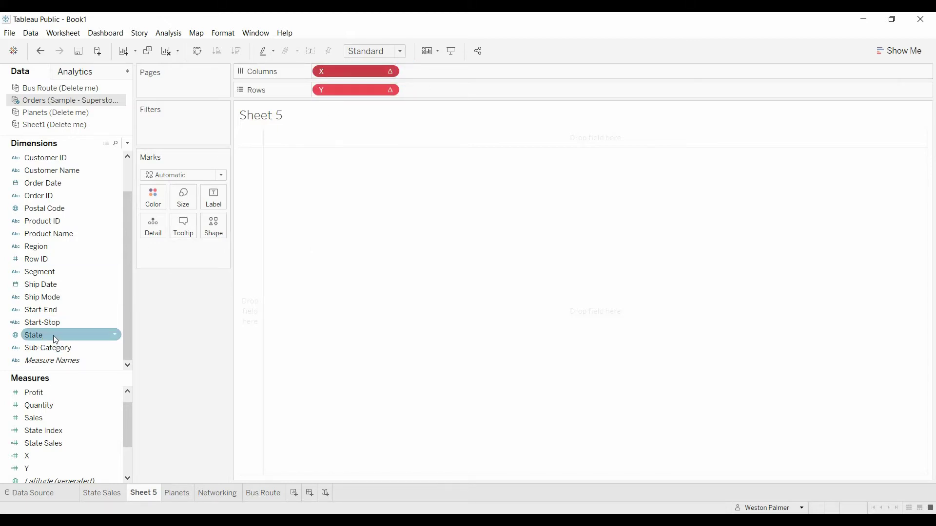
pyautogui.moveTo(48, 336); pyautogui.dragTo(152, 231)
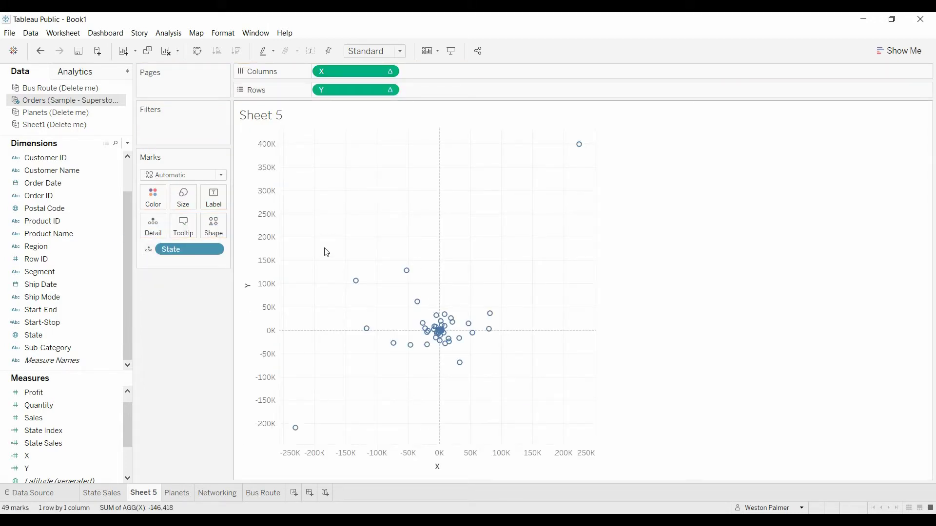
# Step: Switch the mark type to Line and set Start-Stop as the path, so lines radiate from 0,0
pyautogui.click(222, 176)
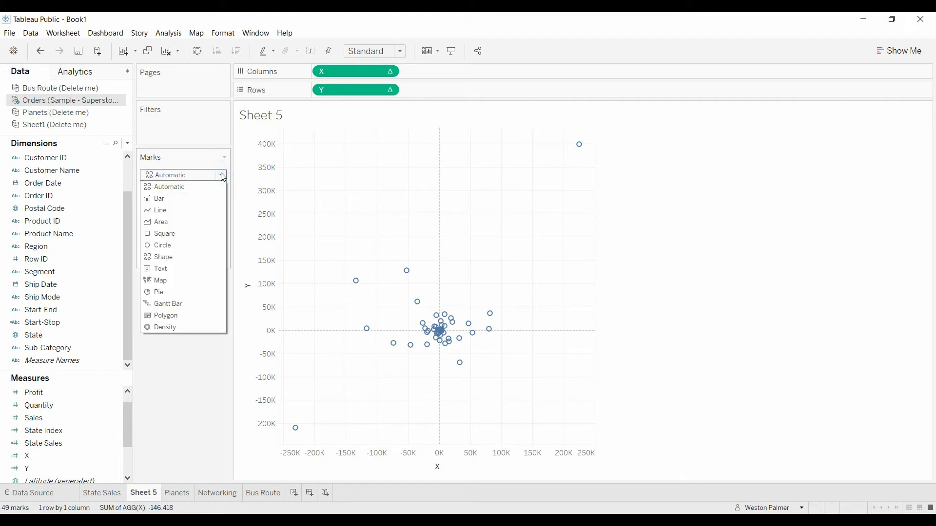
pyautogui.click(205, 206)
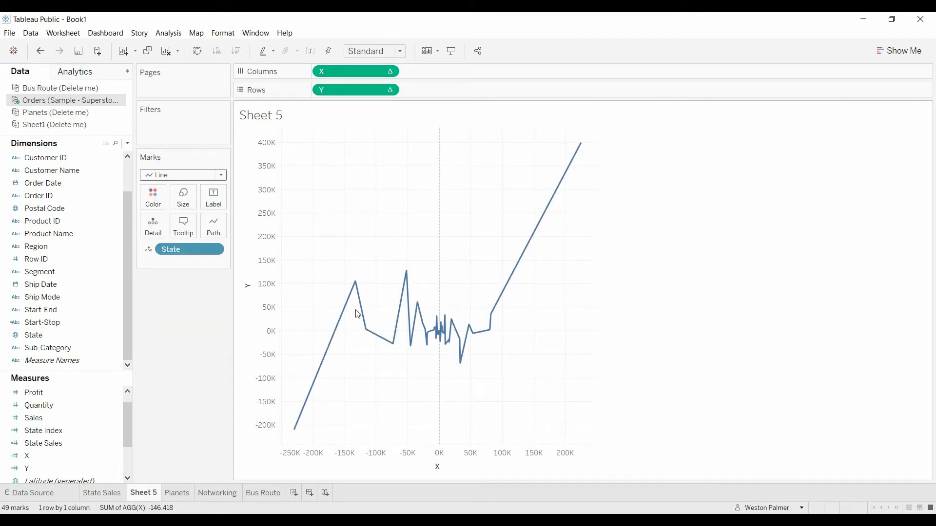
pyautogui.click(61, 326)
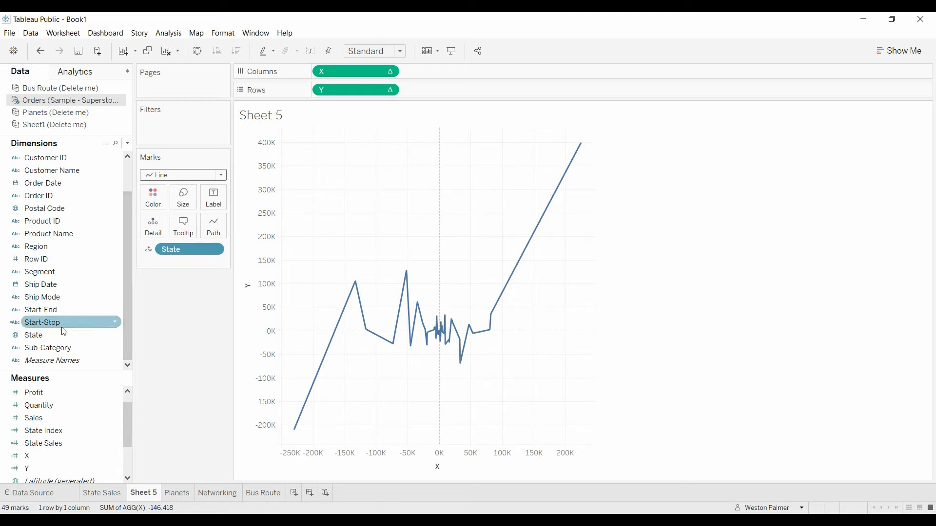
pyautogui.moveTo(54, 325); pyautogui.dragTo(217, 238)
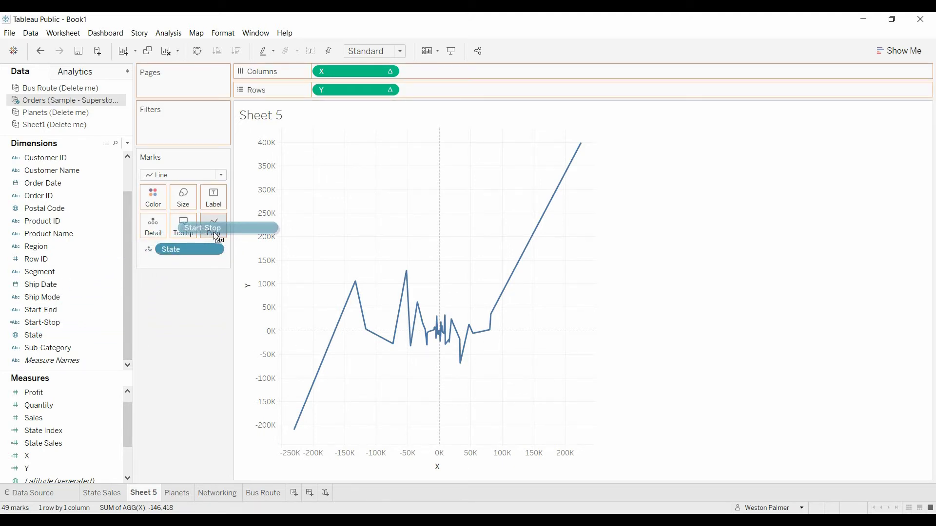
pyautogui.moveTo(217, 238); pyautogui.dragTo(215, 236)
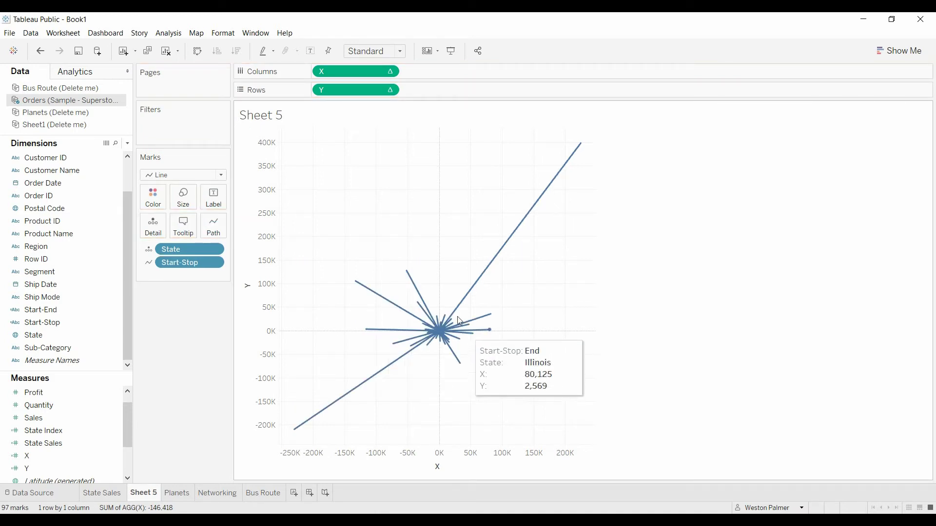
pyautogui.moveTo(466, 325)
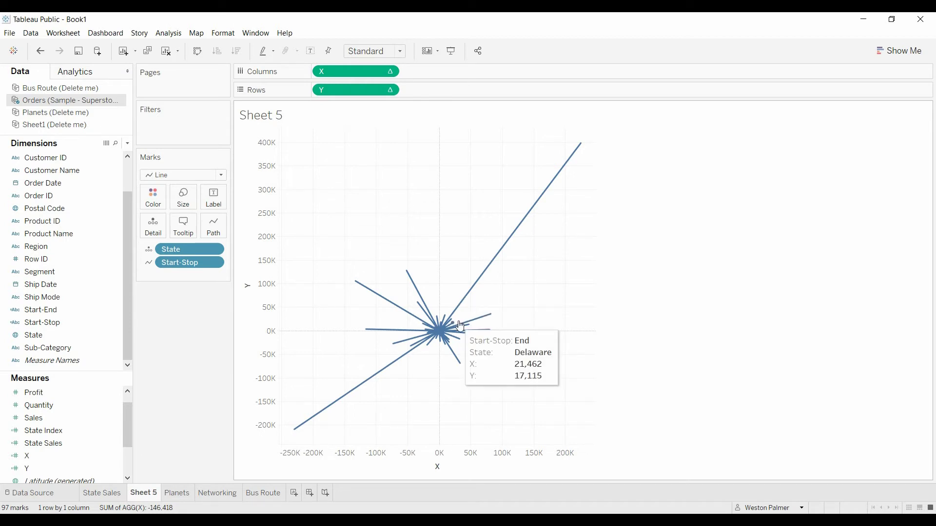
pyautogui.moveTo(456, 353)
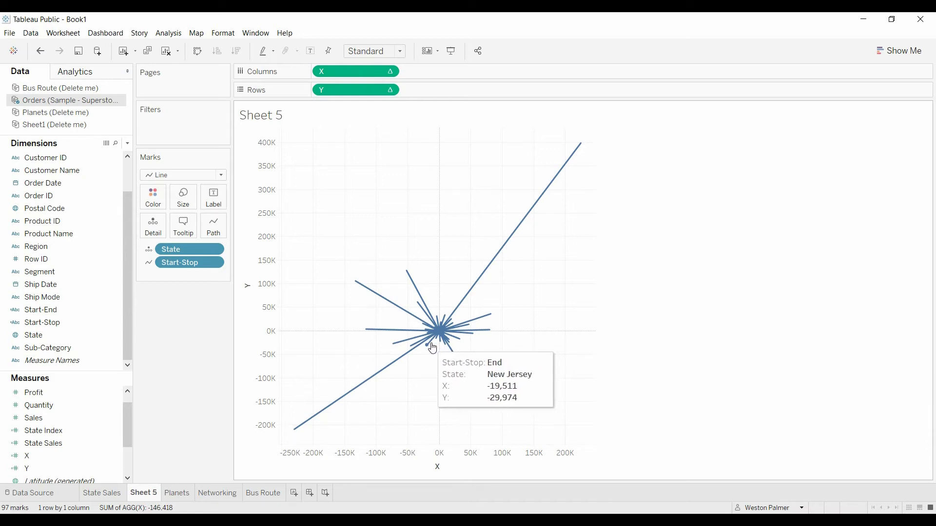
pyautogui.moveTo(415, 317)
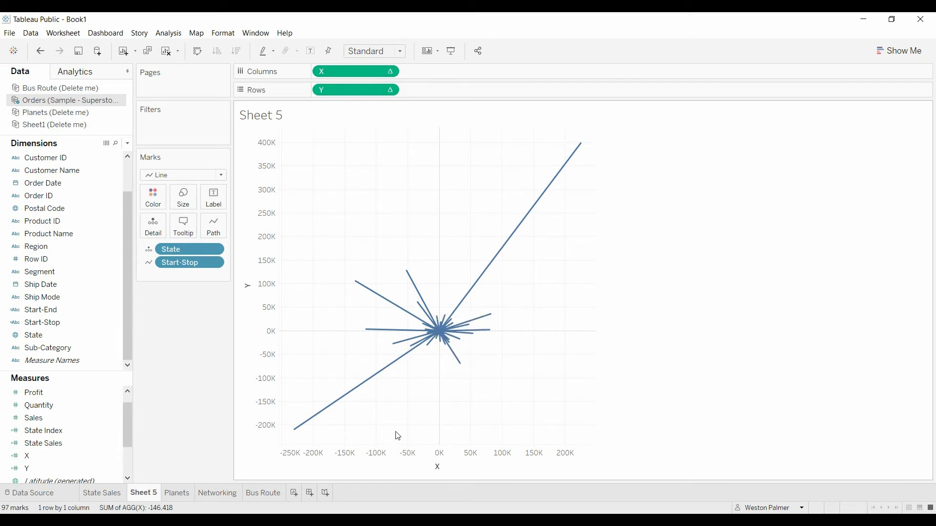
# Step: Hide the X and Y axis headers
pyautogui.rightClick(395, 458)
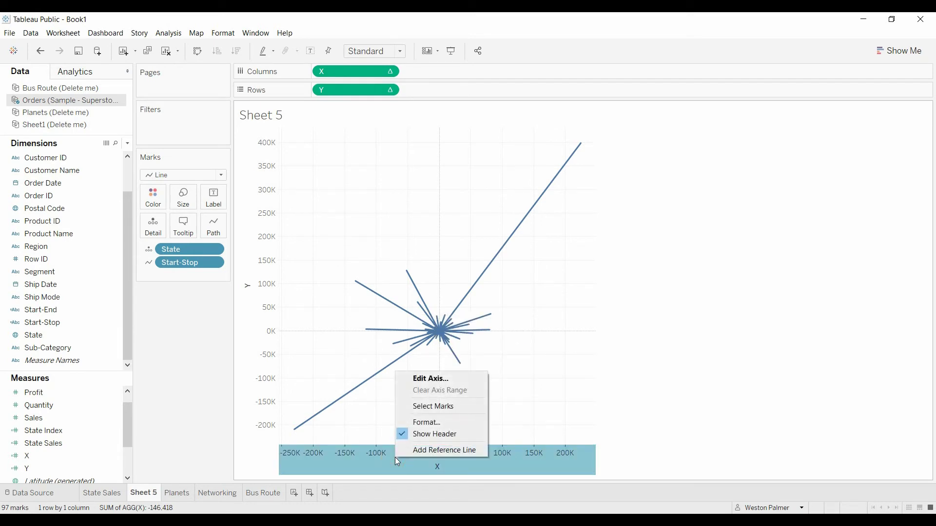
pyautogui.click(445, 434)
pyautogui.rightClick(271, 376)
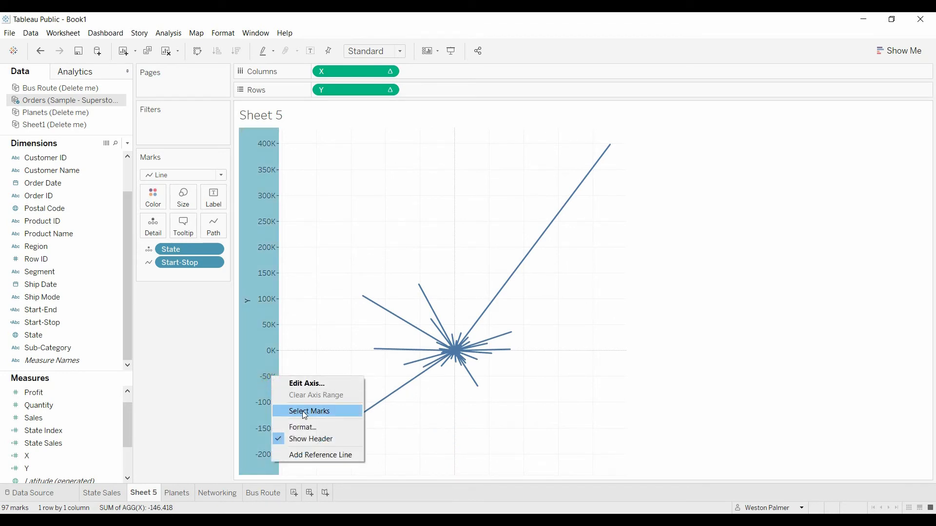
pyautogui.click(314, 439)
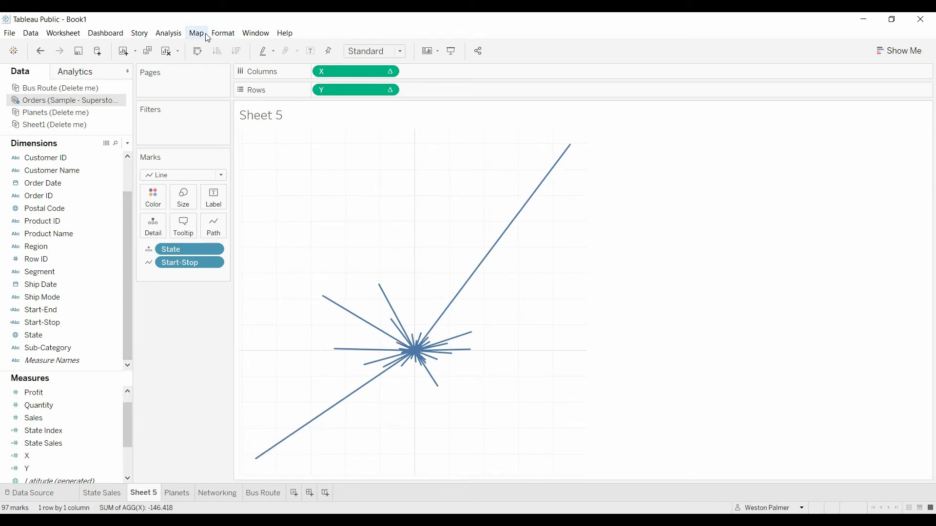
# Step: In the sheet's Lines formatting, set Grid Lines and Zero Lines to None
pyautogui.rightClick(400, 323)
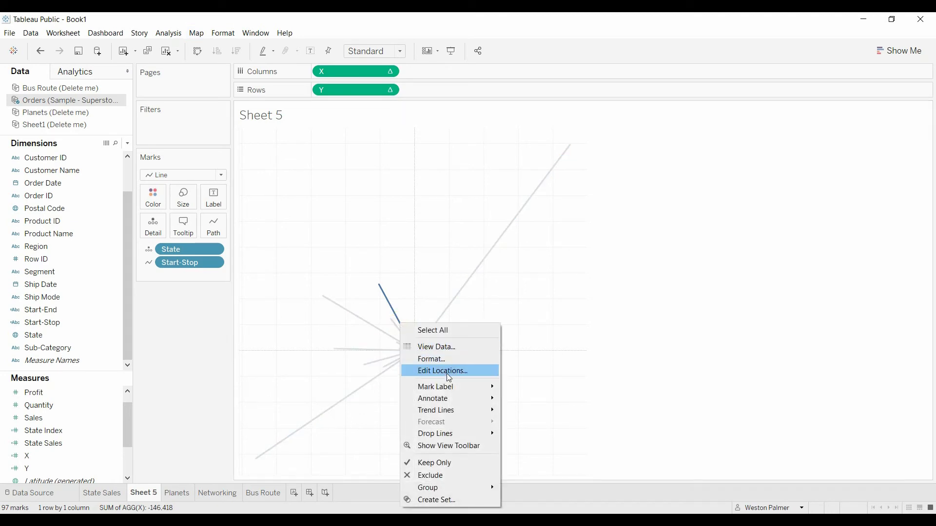
pyautogui.click(438, 358)
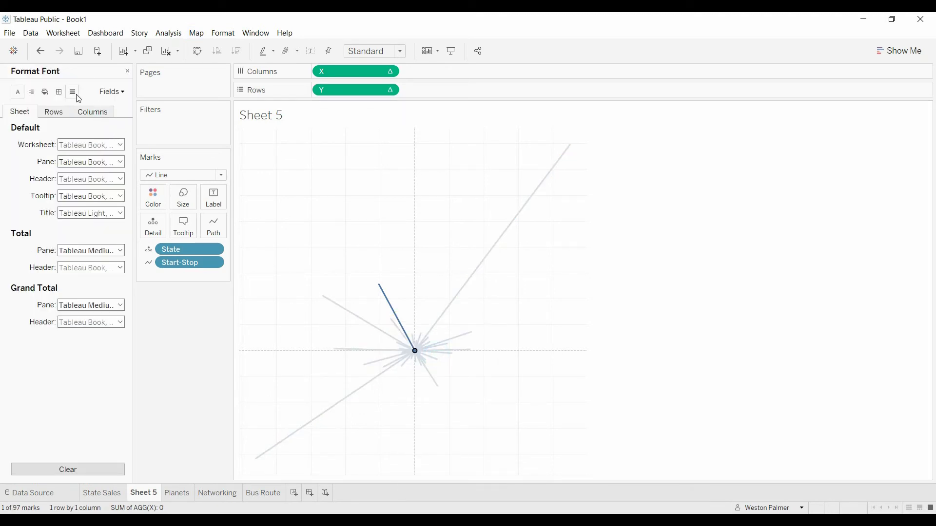
pyautogui.click(59, 92)
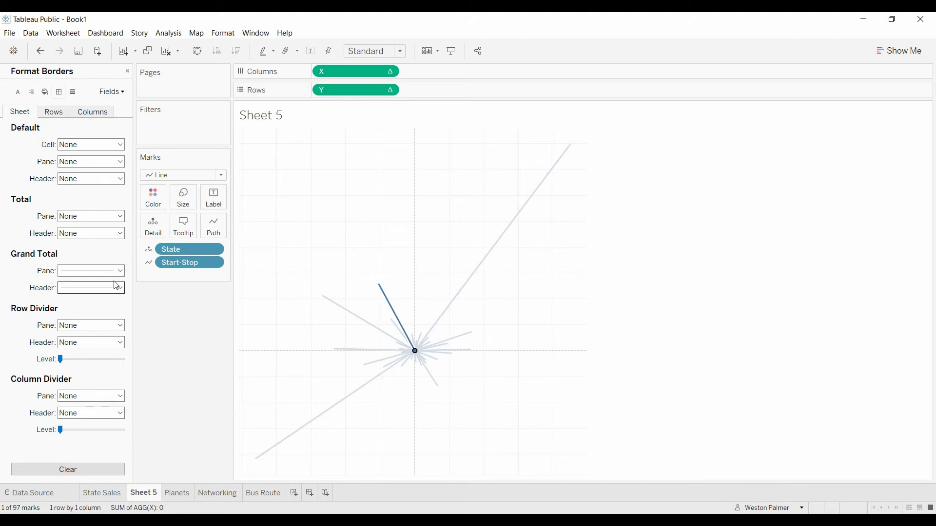
pyautogui.click(73, 93)
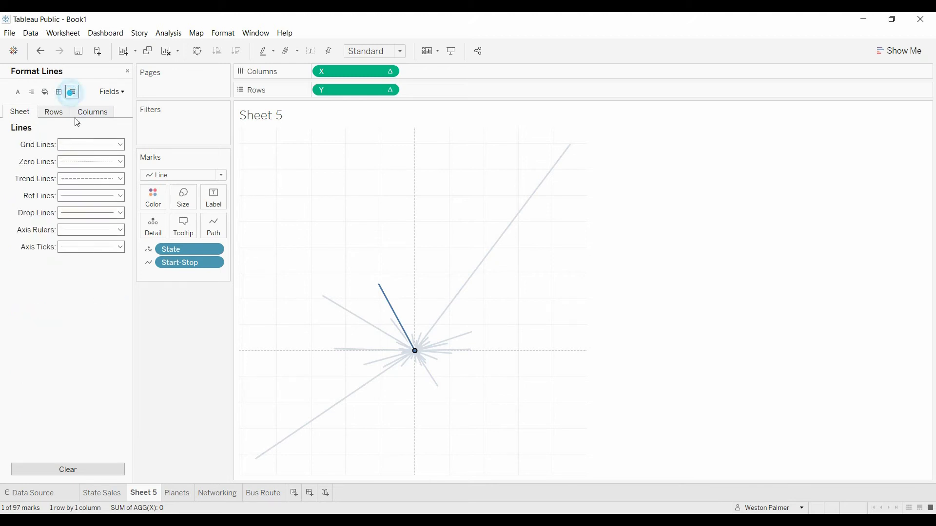
pyautogui.click(121, 145)
pyautogui.click(118, 158)
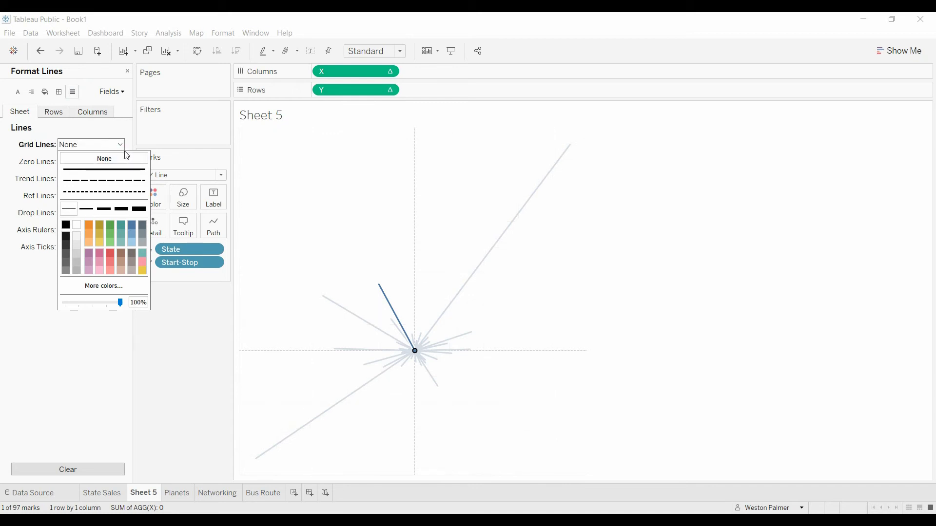
pyautogui.click(128, 130)
pyautogui.click(121, 162)
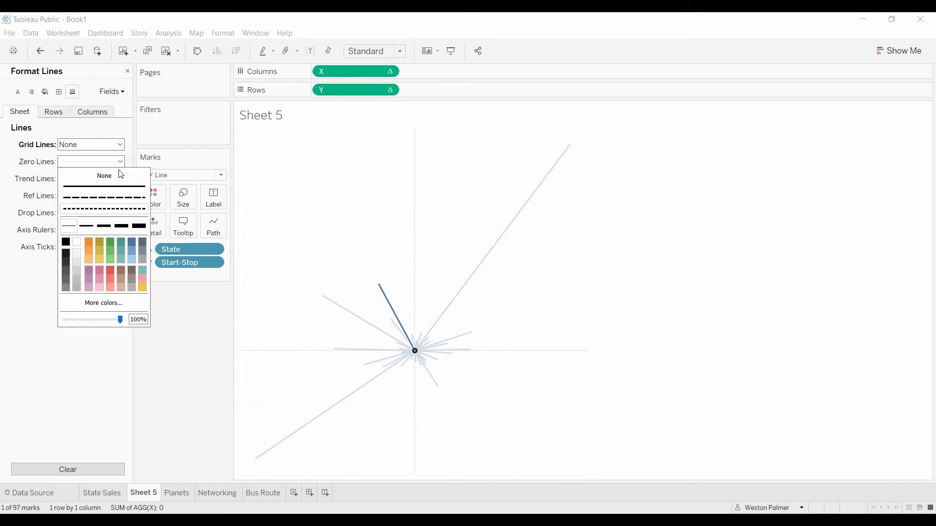
pyautogui.click(116, 174)
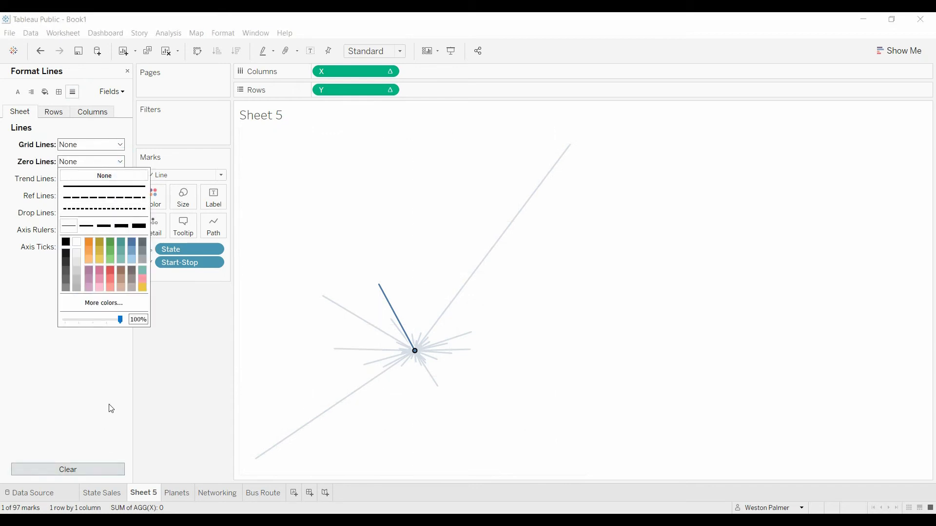
pyautogui.click(192, 379)
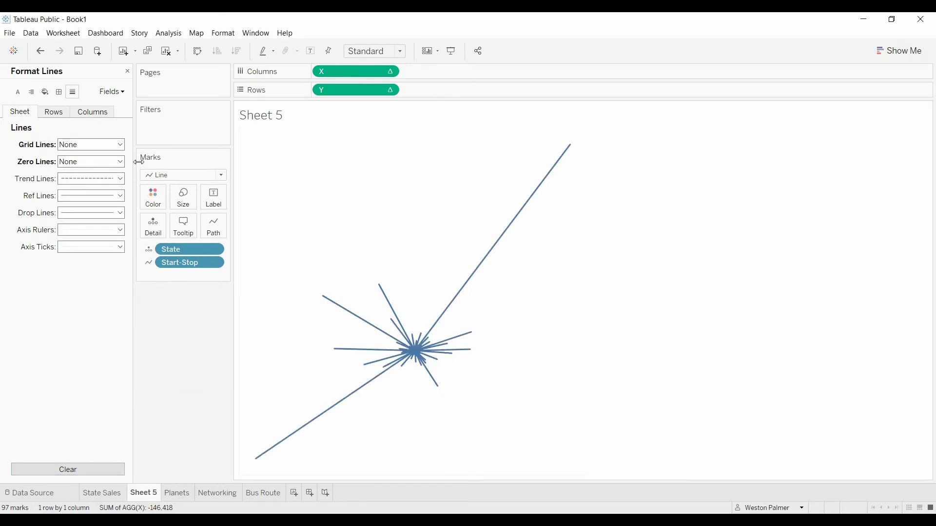
# Step: Put Profit on Size for line thickness; State on Color is tried, then undone
pyautogui.click(128, 71)
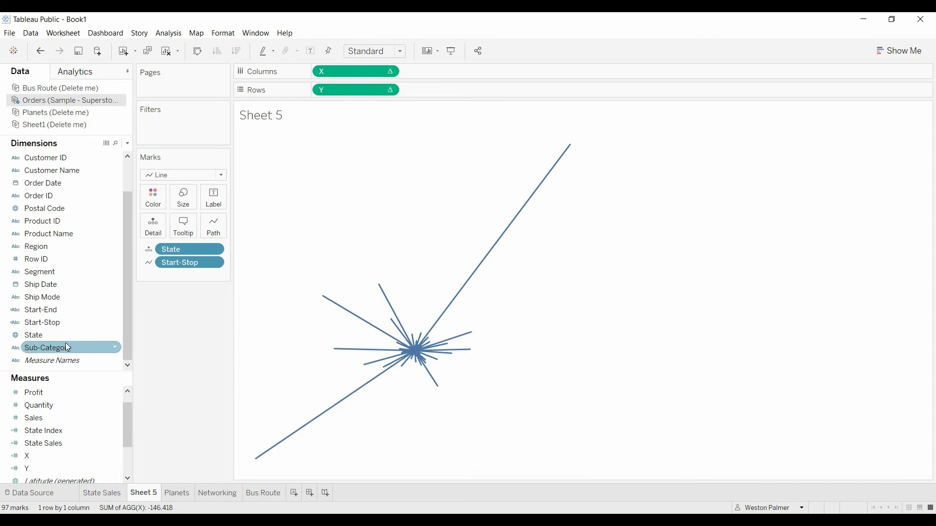
pyautogui.moveTo(40, 399); pyautogui.dragTo(185, 206)
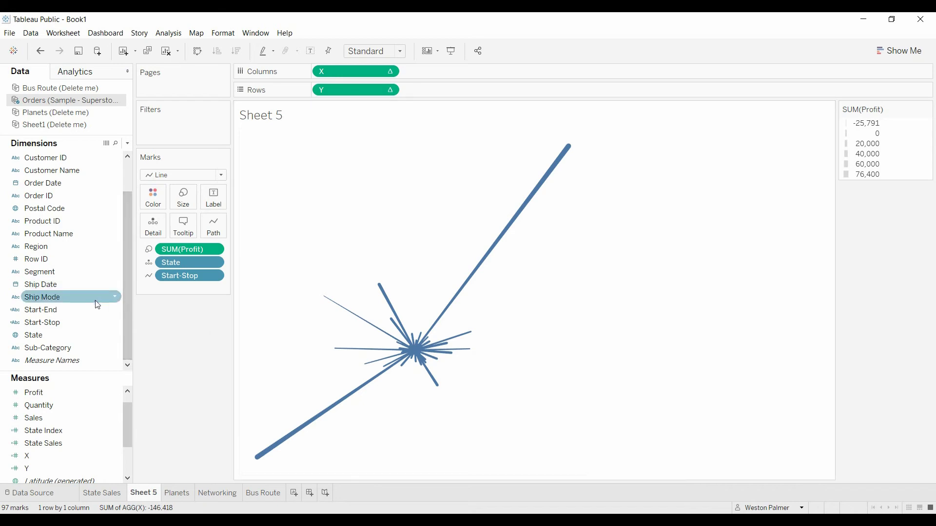
pyautogui.click(53, 337)
pyautogui.moveTo(51, 332); pyautogui.dragTo(157, 195)
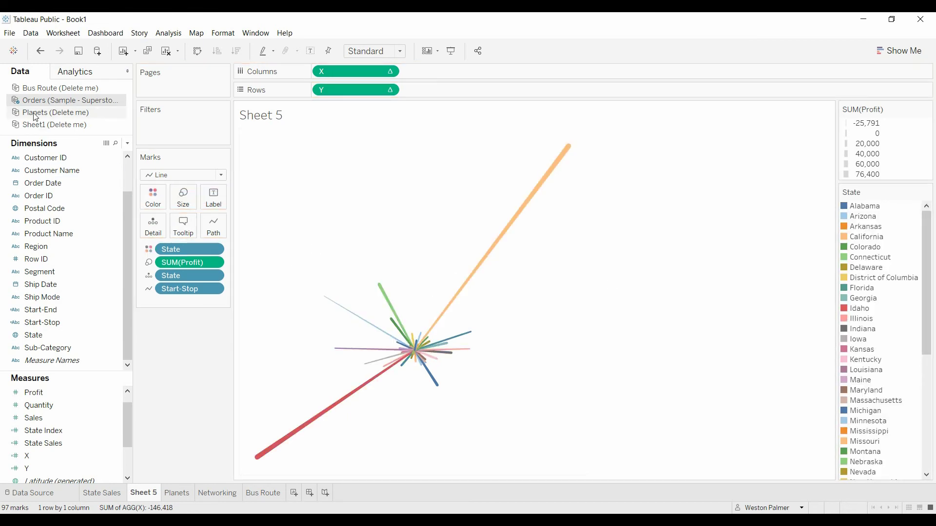
pyautogui.click(43, 54)
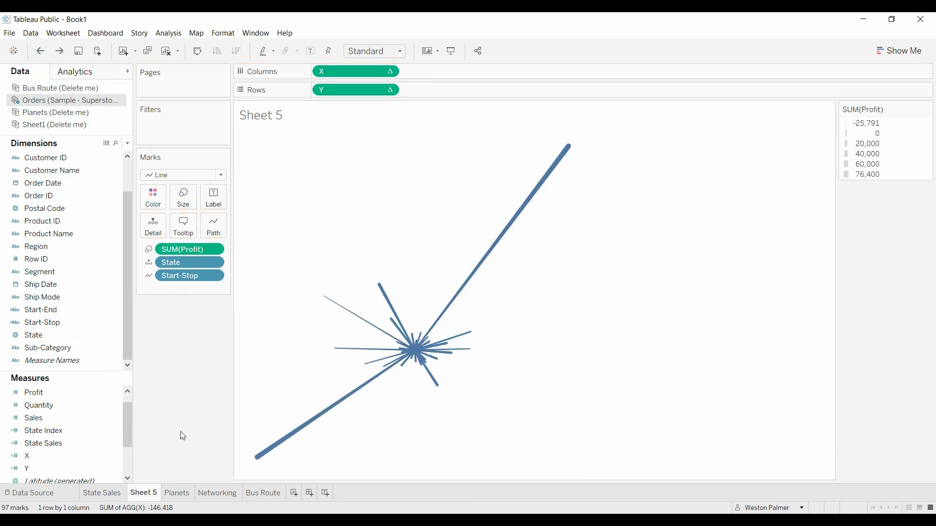